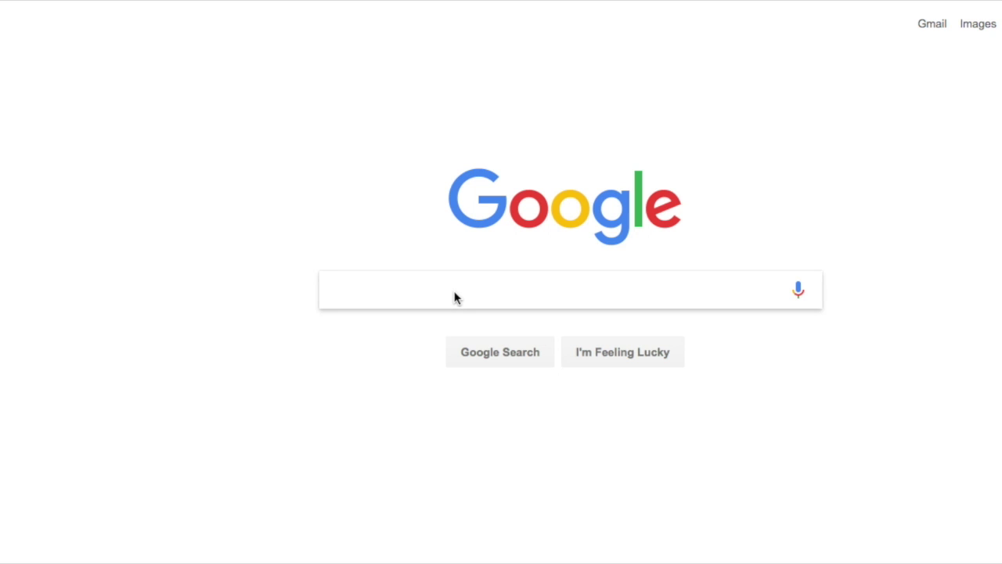
Search Google for 'download escribe' and open the Evolv DNA Forum post with the SetupES.exe link
type("download")
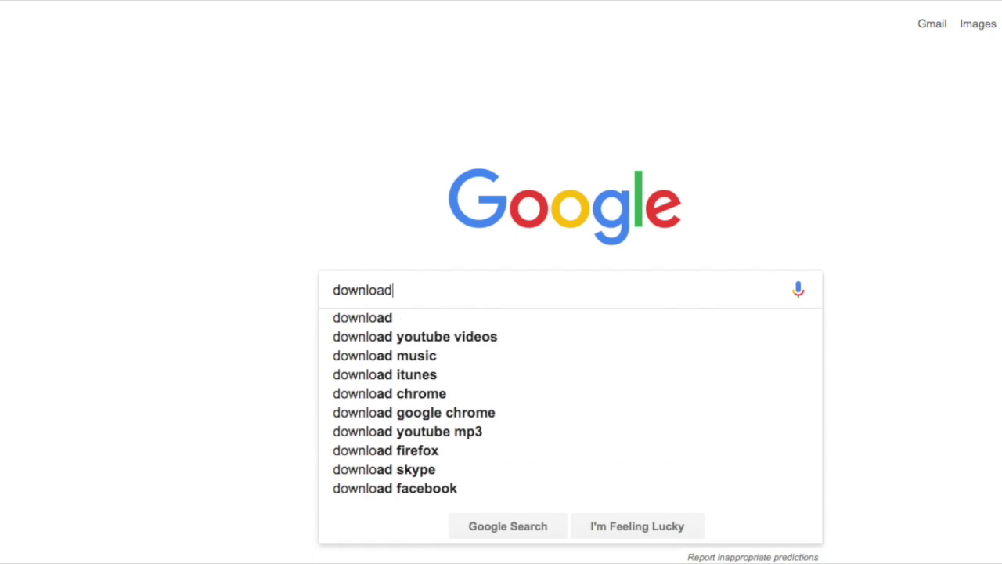
type(" escribe")
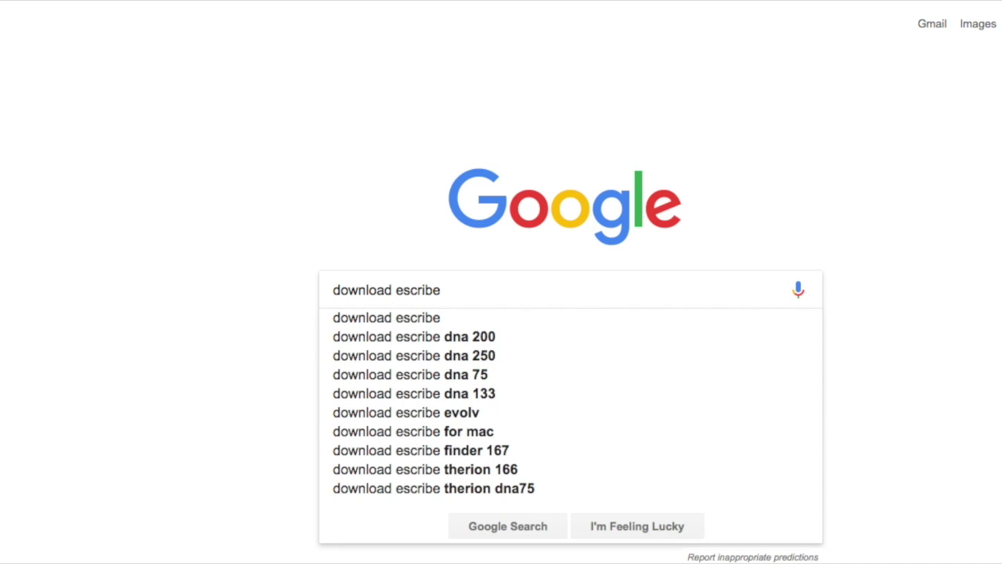
key("Return")
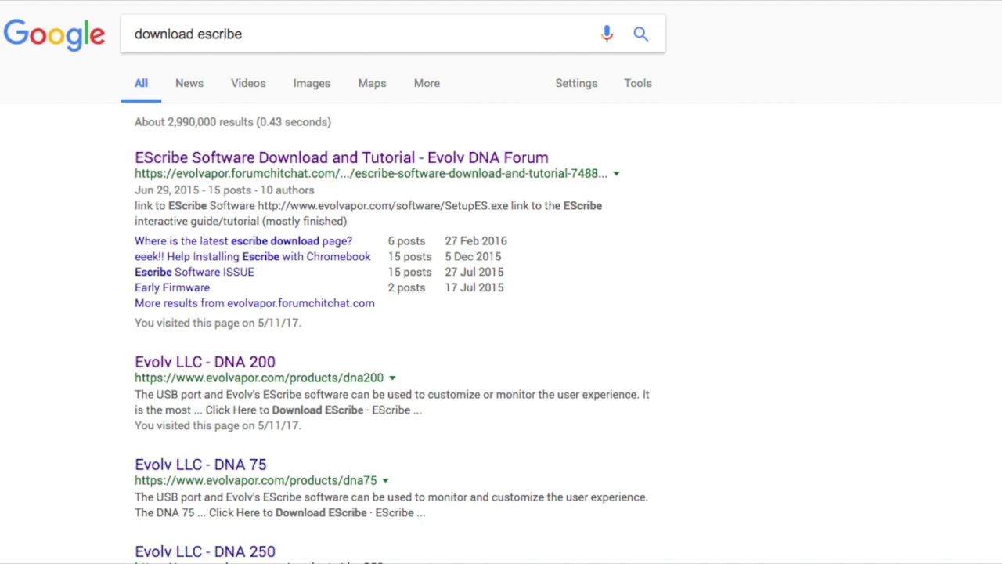
left_click(252, 162)
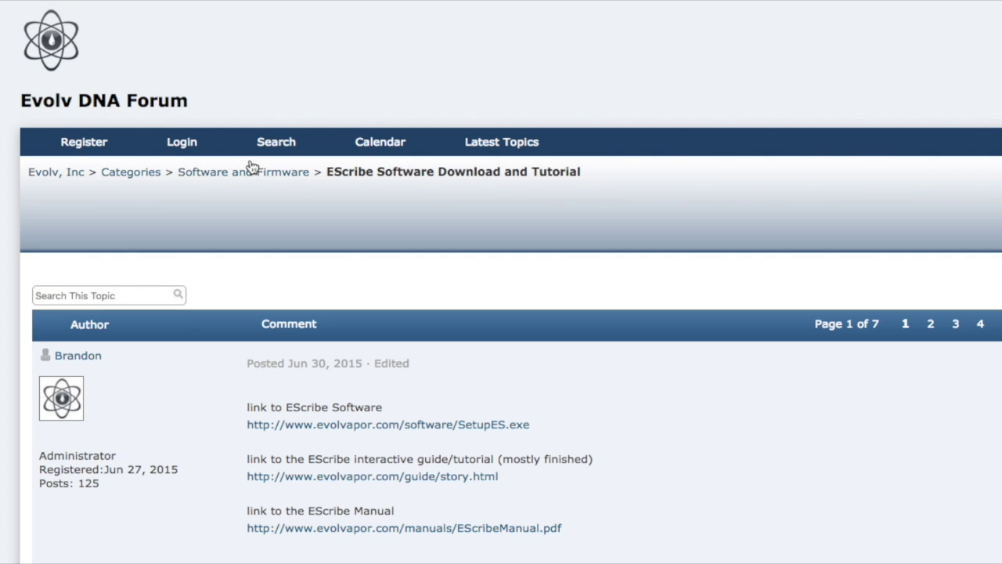
scroll(202, 404, "down", 4)
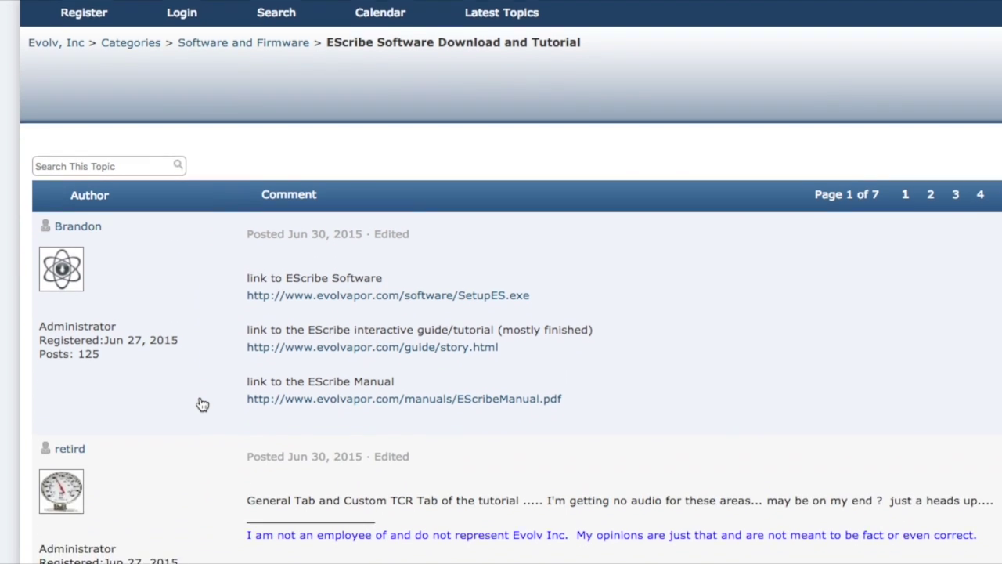
left_click_drag(562, 267, 247, 256)
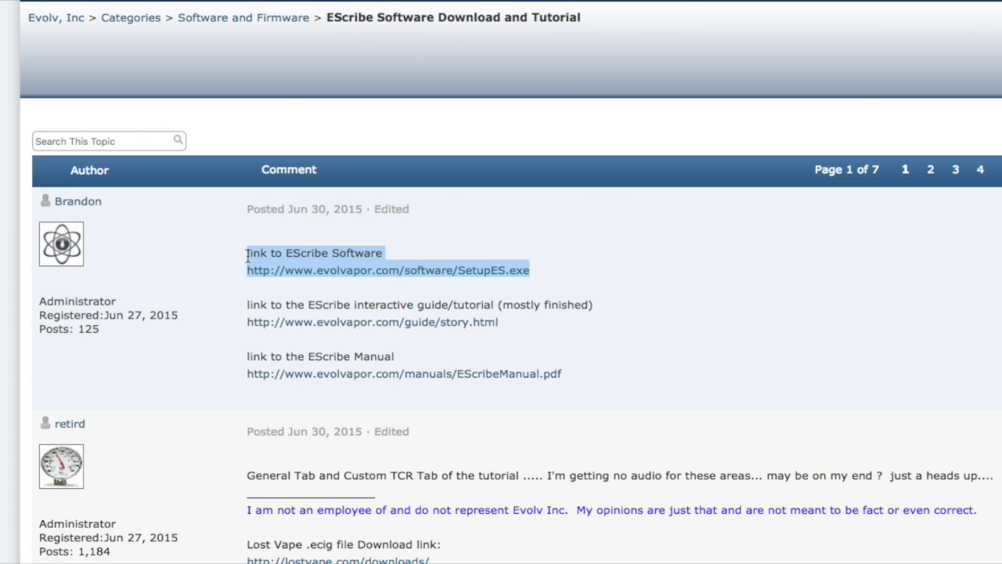
left_click(411, 250)
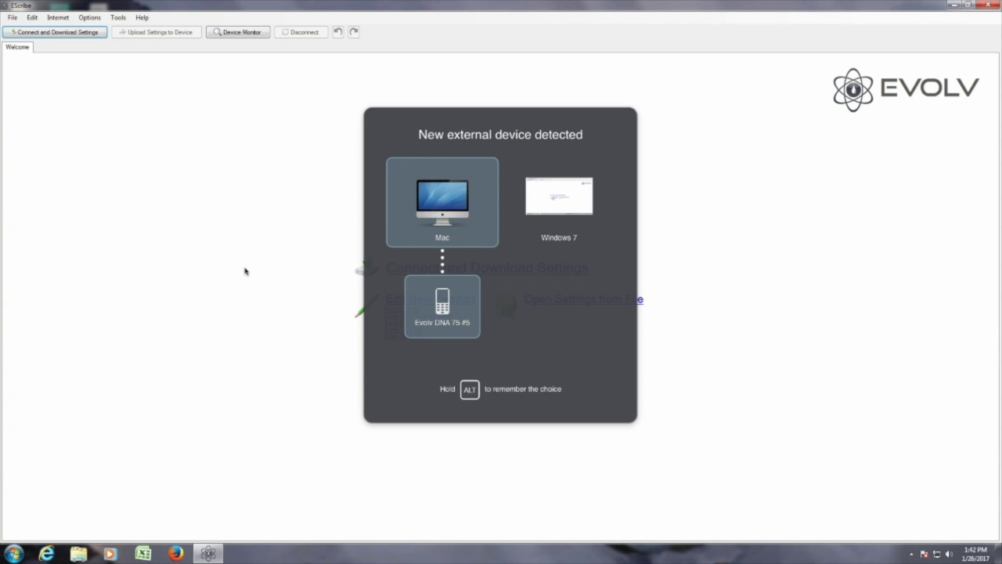
Assign the detected DNA 75 to Windows 7 and rename it 'AxisVapes M17 Mini'
left_click(546, 196)
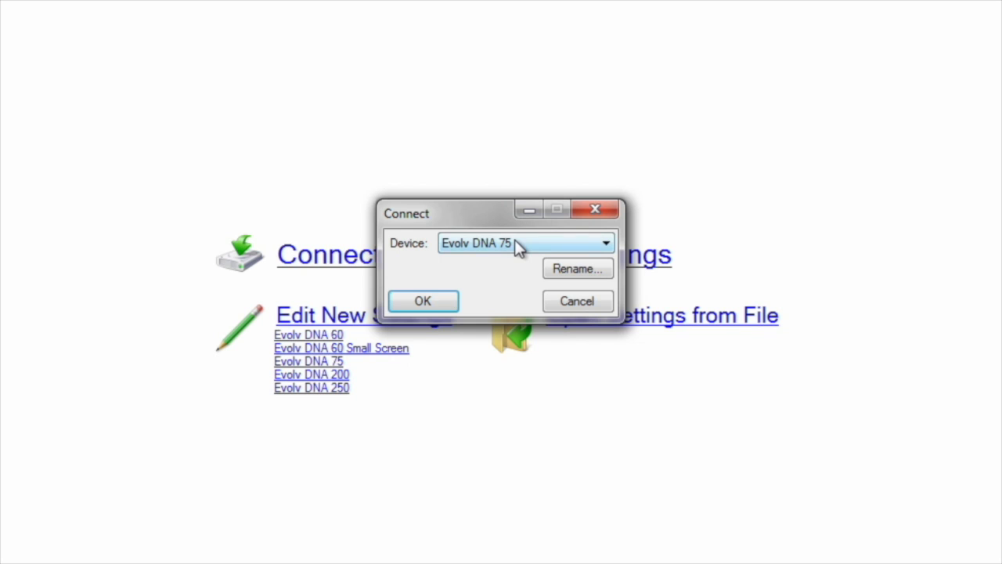
left_click(516, 241)
left_click(515, 241)
left_click(570, 271)
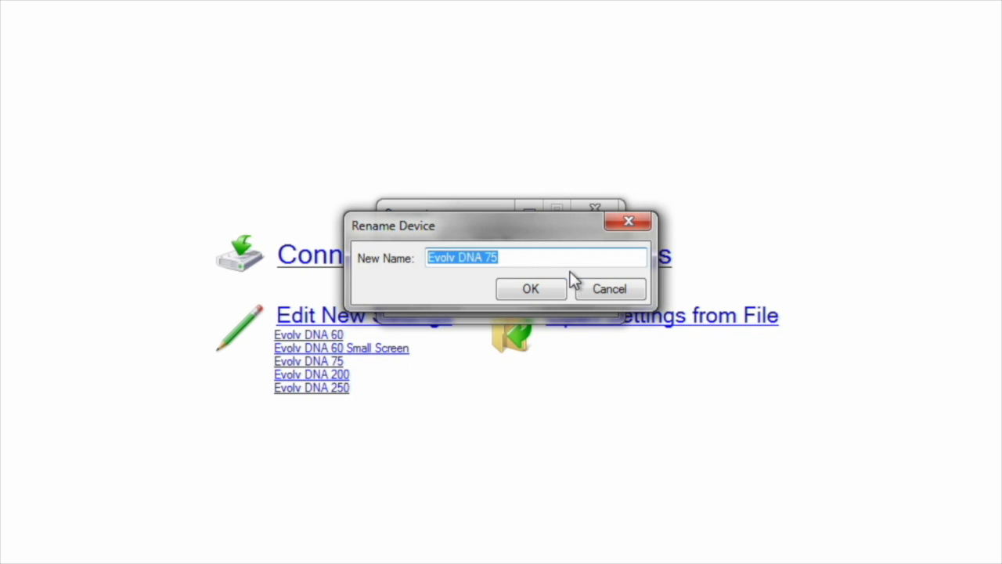
type("Axis")
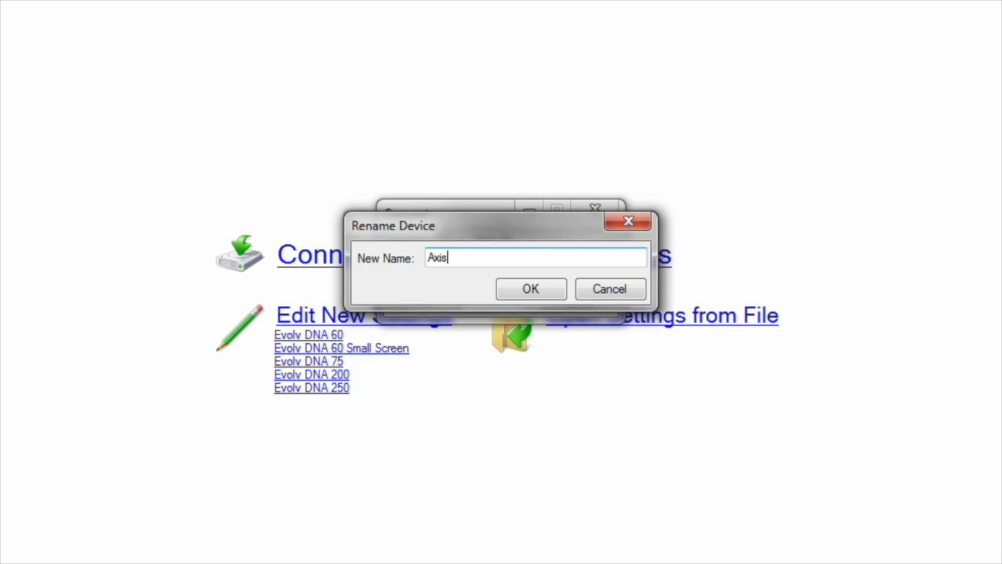
type("Vapes")
type("M17 Mini")
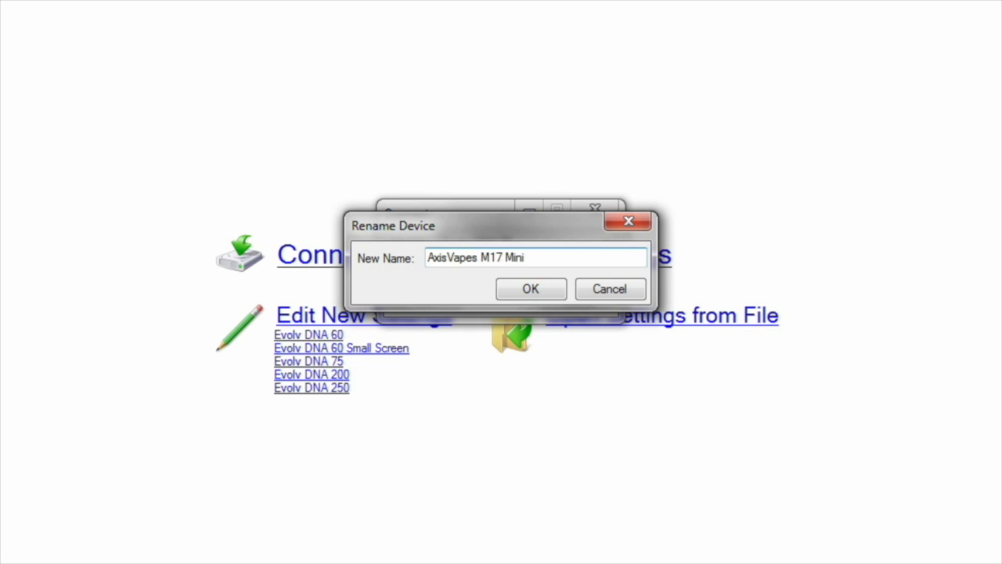
left_click(513, 294)
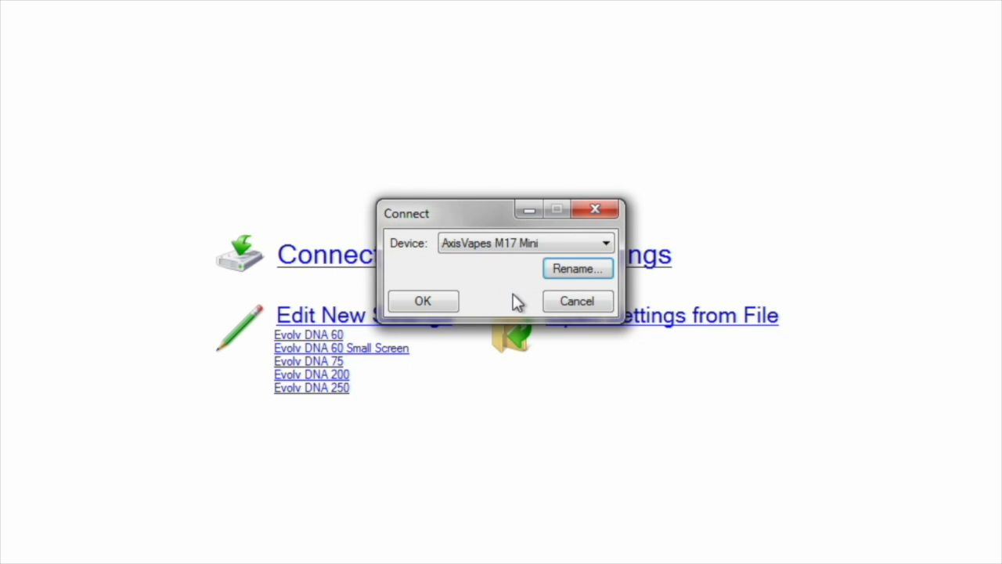
left_click(432, 303)
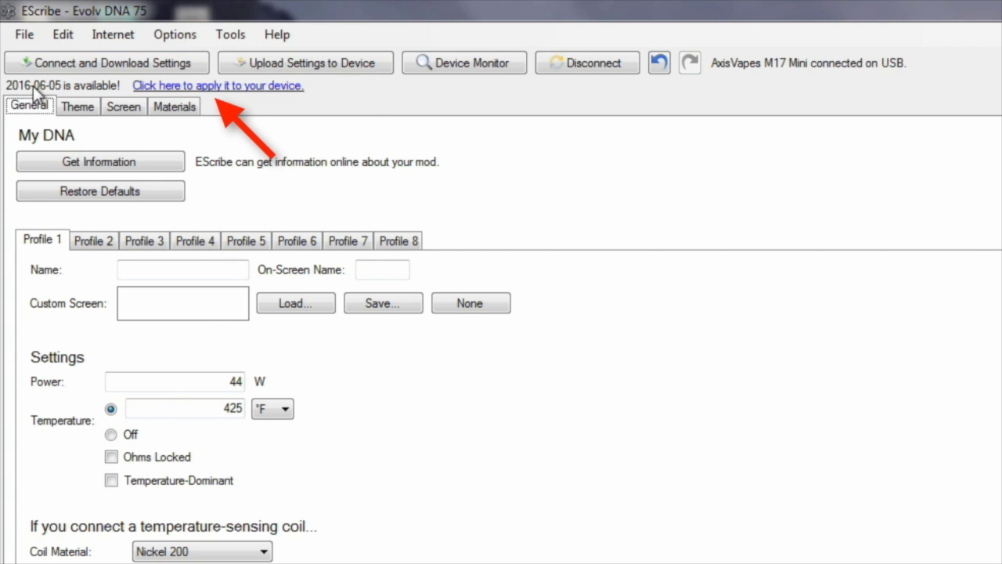
Apply the 2016-06-05 firmware update to the M17 Mini and dismiss the confirmation
left_click(205, 85)
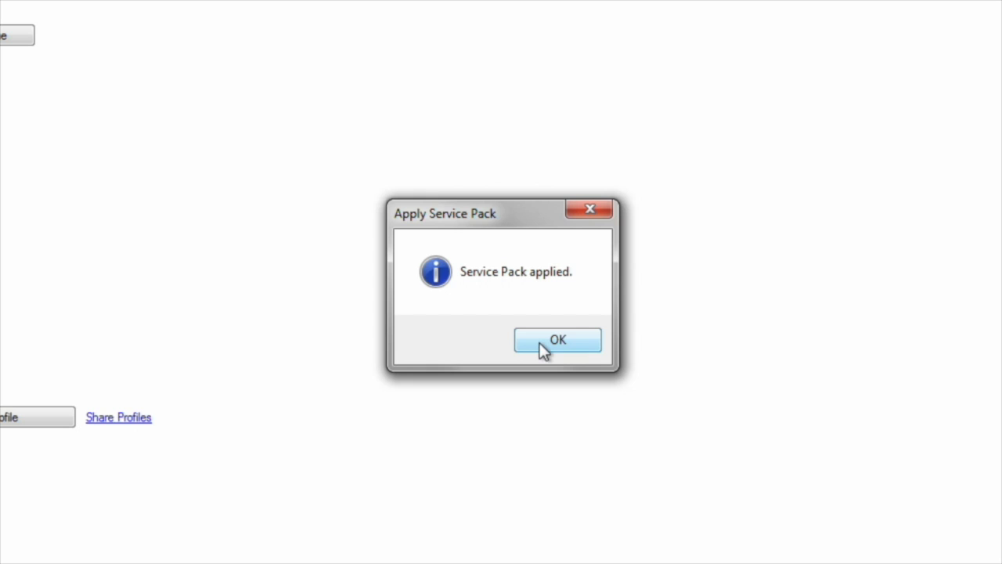
left_click(544, 348)
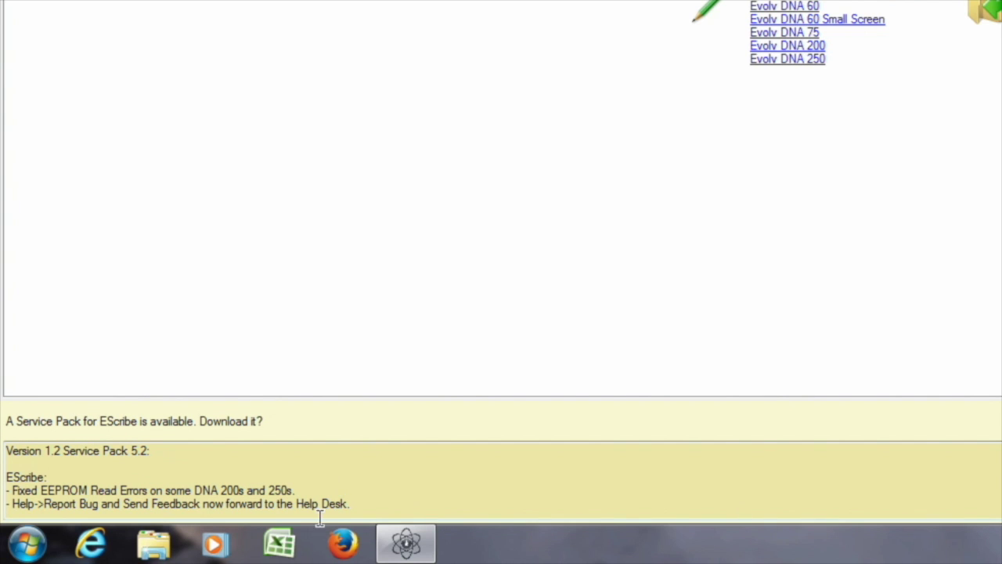
Download and apply EScribe Version 1.2 Service Pack 5.2, letting the program exit to install
left_click_drag(352, 504, 4, 452)
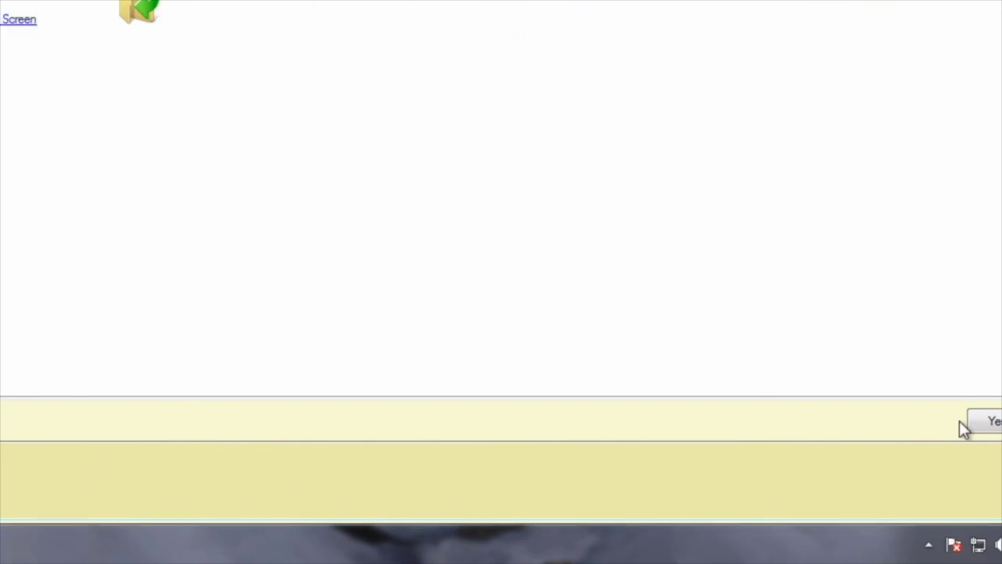
left_click(892, 423)
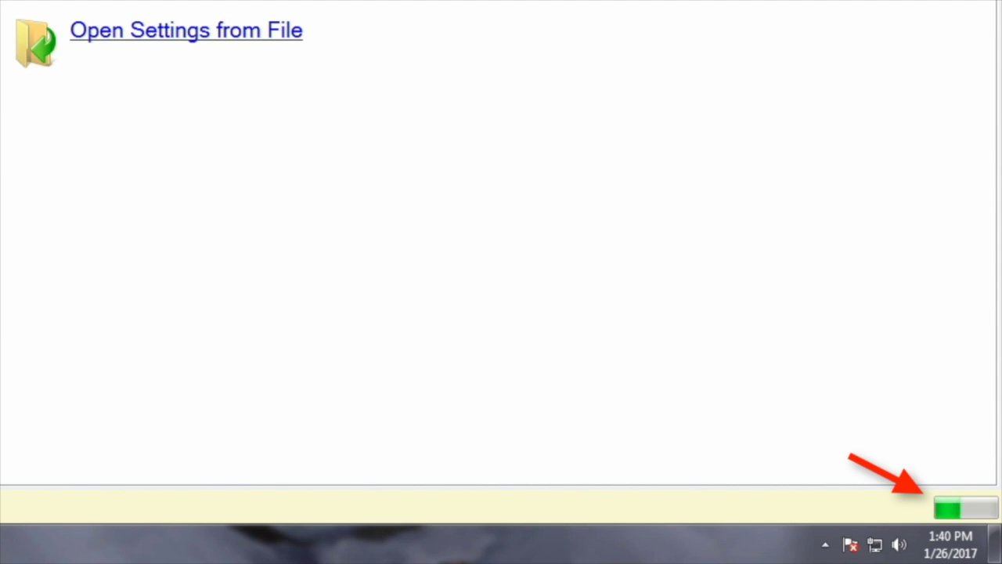
left_click(968, 510)
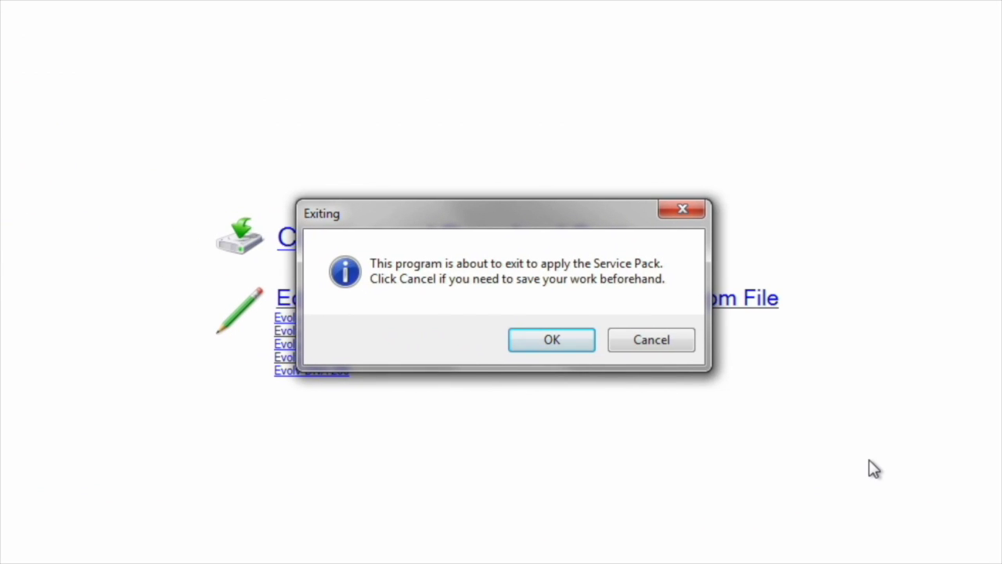
left_click(544, 335)
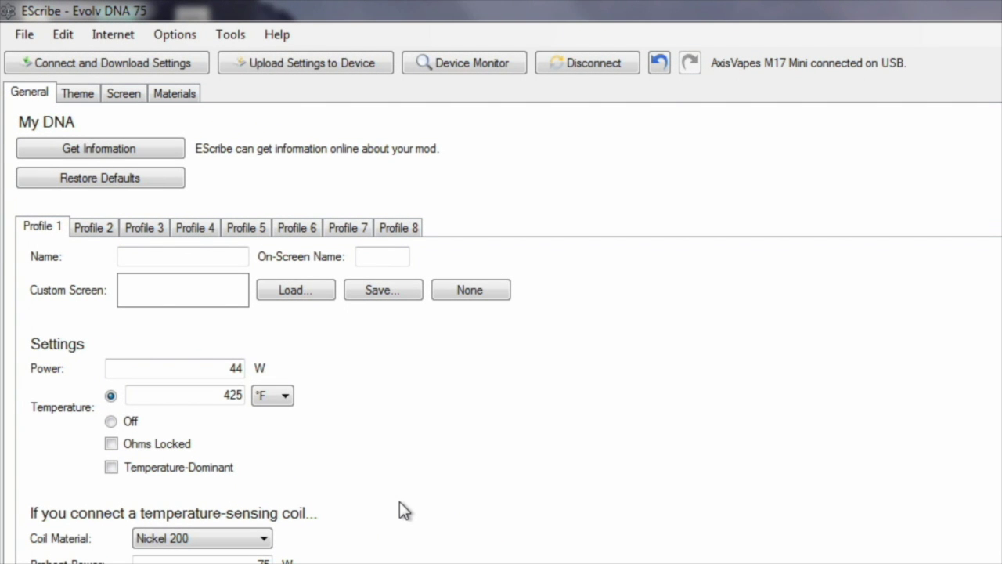
Review Profiles 2 through 8 in turn, then look up the mod's information online
left_click(90, 230)
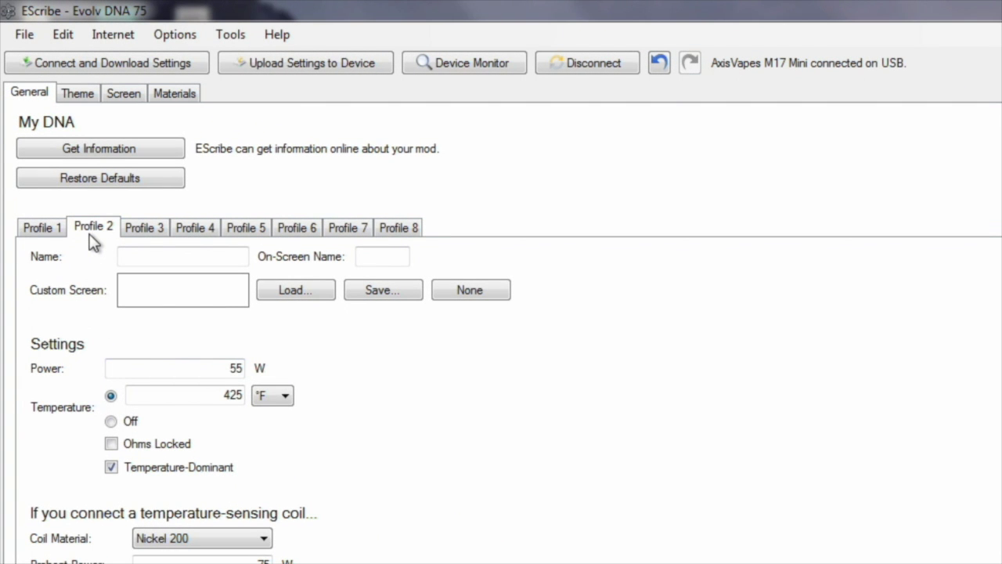
left_click(151, 231)
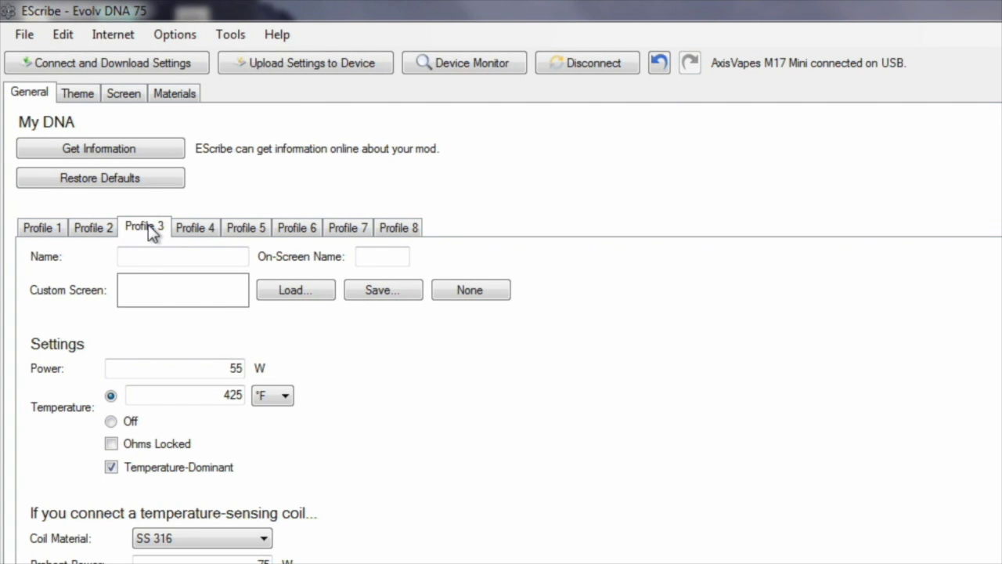
left_click(179, 227)
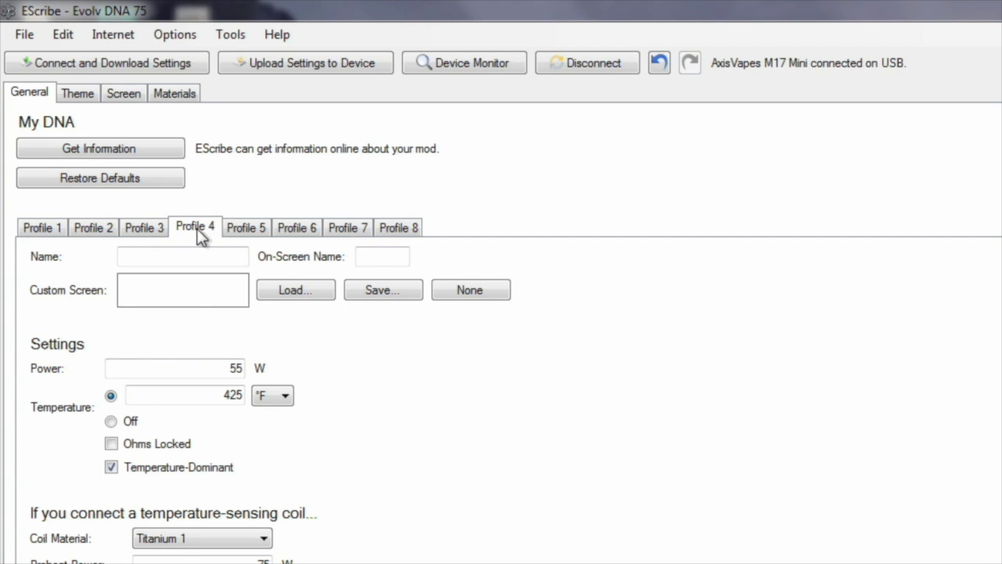
left_click(236, 227)
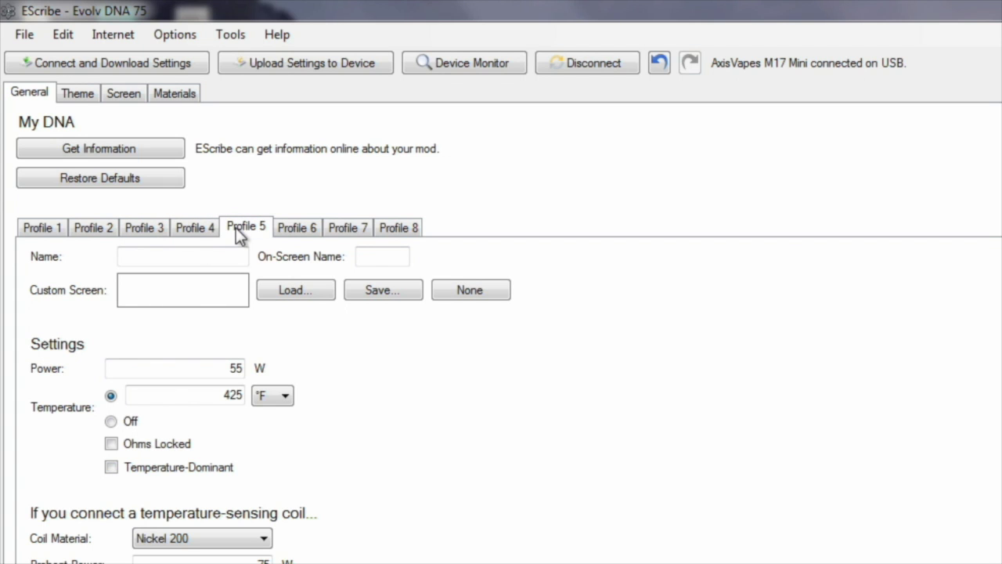
left_click(306, 230)
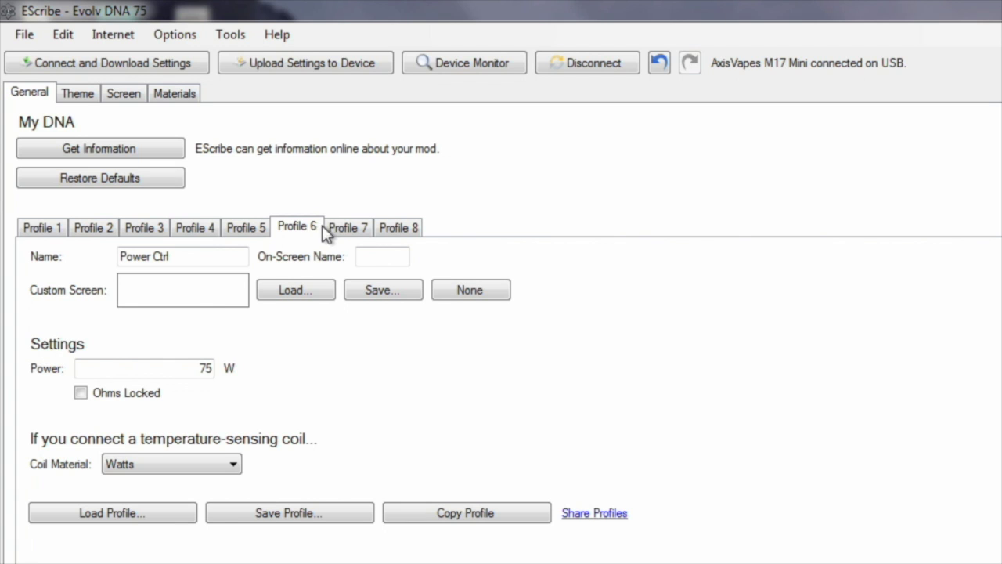
left_click(343, 227)
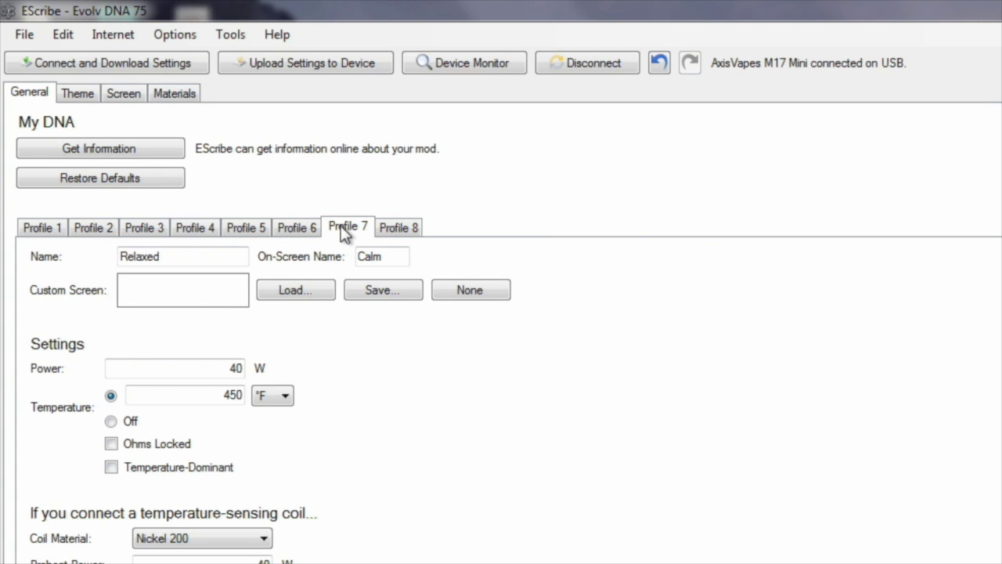
left_click(403, 232)
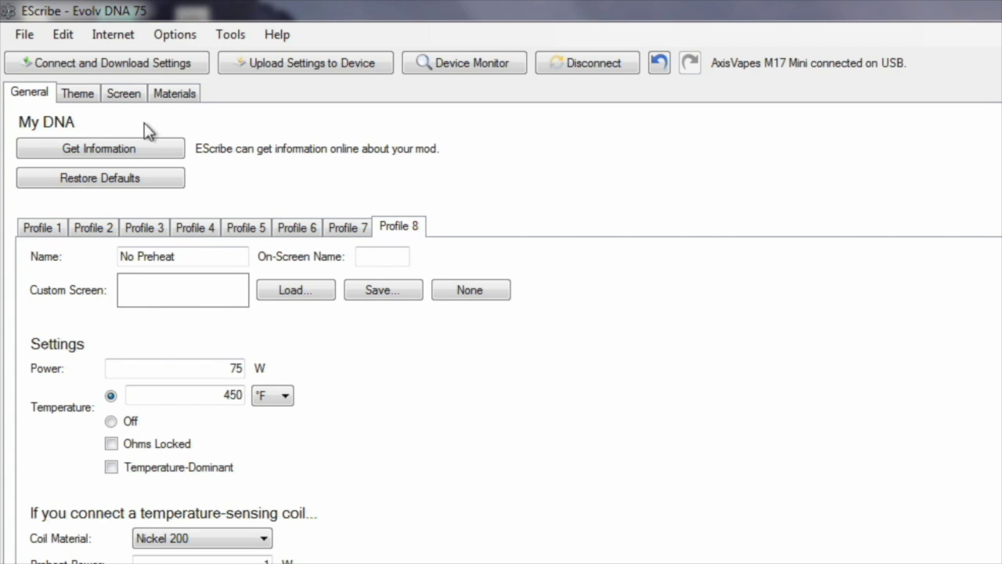
left_click(94, 153)
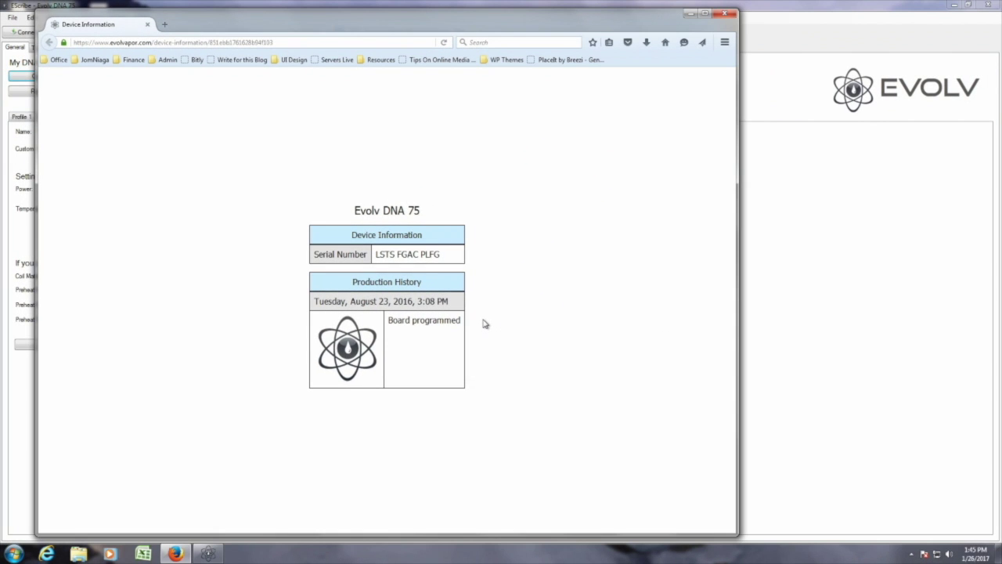
Close the Firefox window showing the DNA 75's device information and production history
left_click(722, 14)
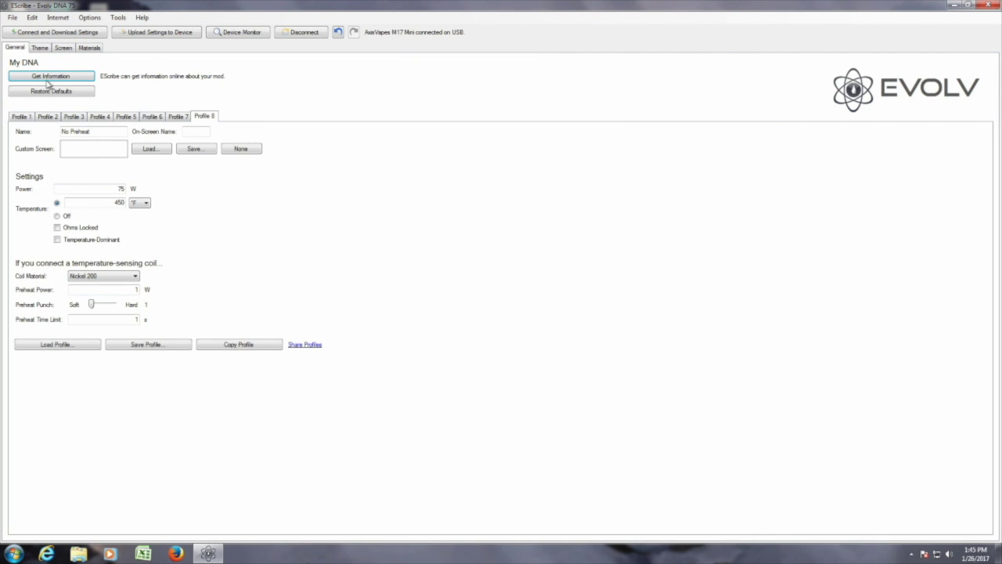
Export the Theme tab's Welcome (Secondary) screen image as 'axisvapes', then start loading a replacement
left_click(41, 48)
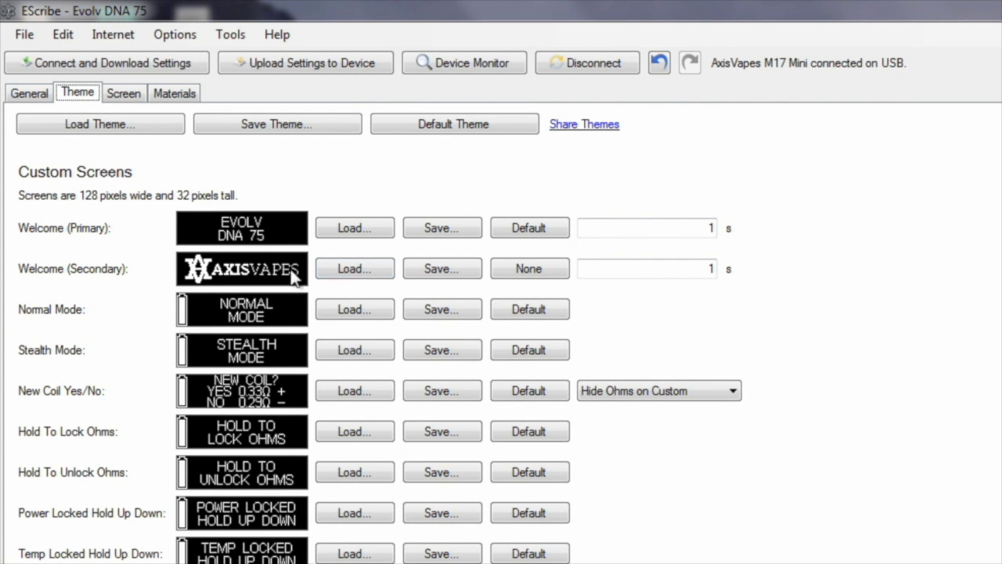
left_click(436, 270)
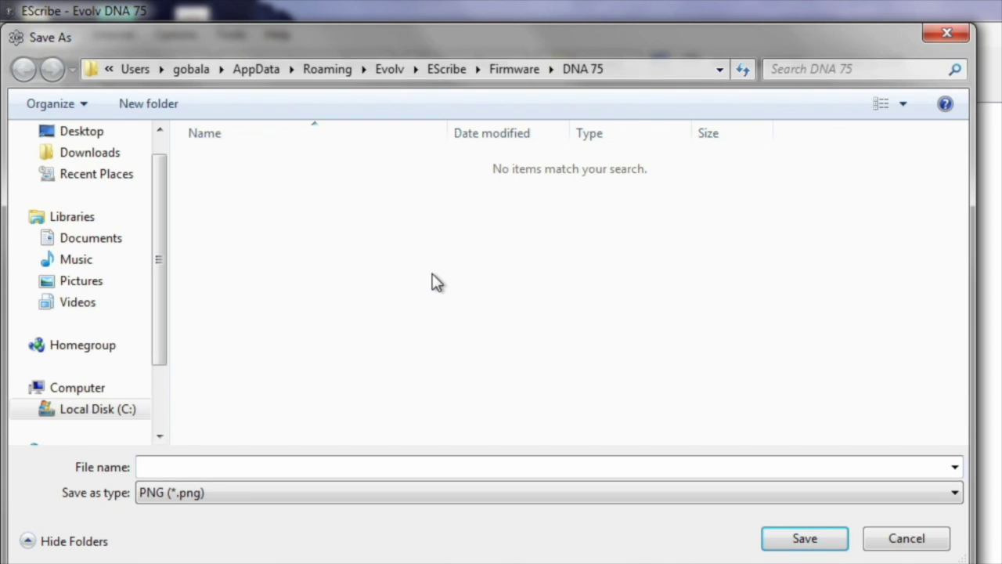
type("axisvapes")
left_click(812, 546)
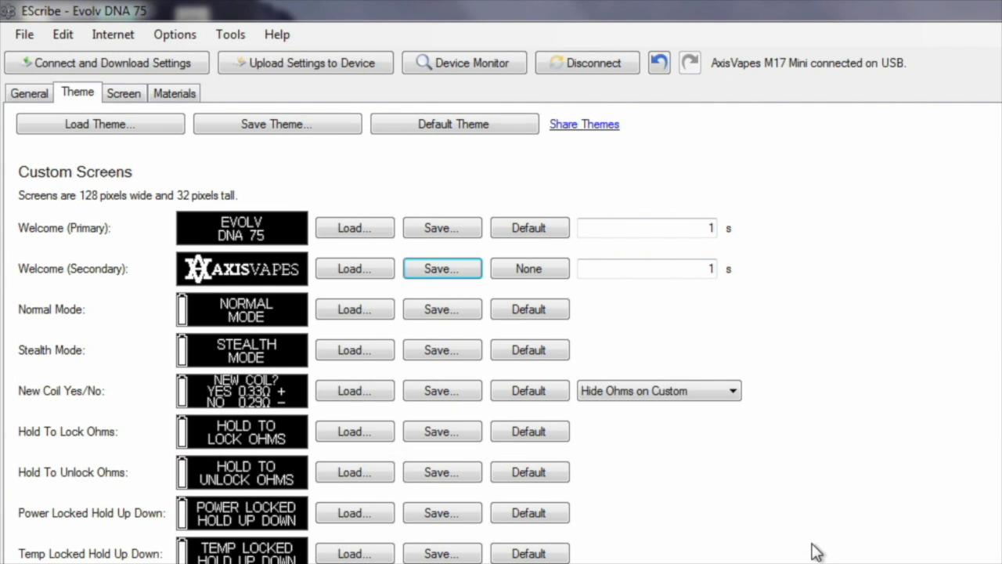
left_click(365, 270)
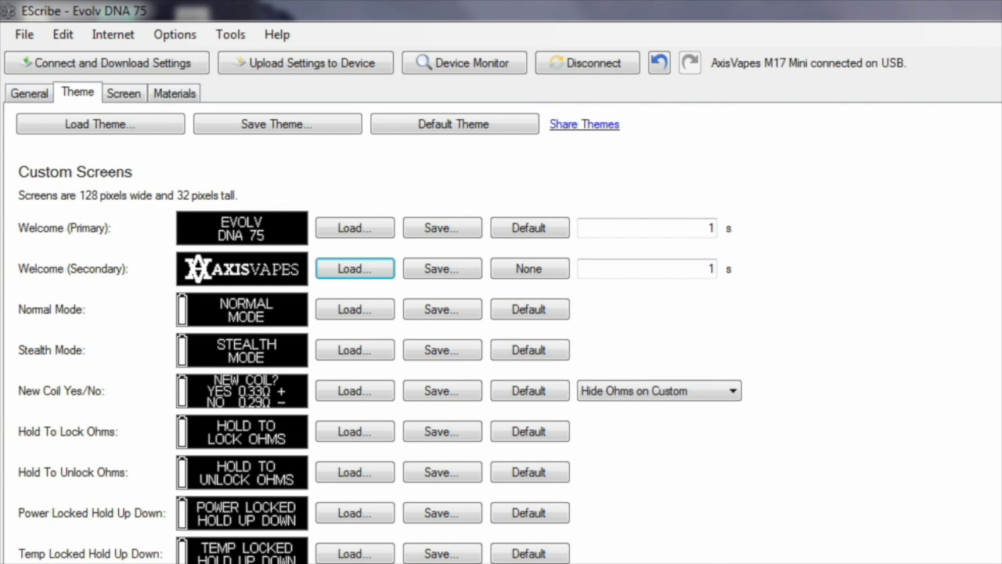
scroll(379, 336, "down", 5)
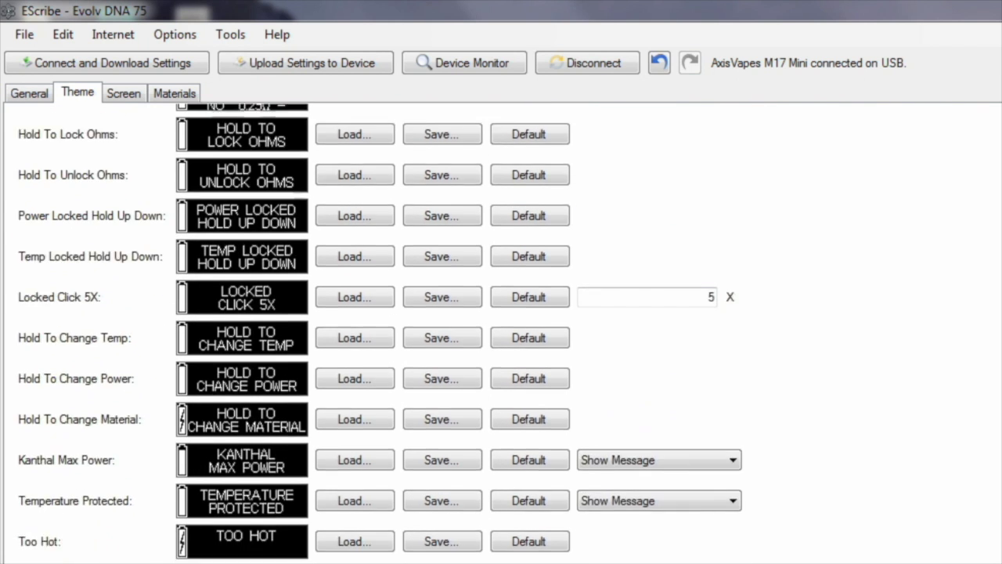
scroll(380, 332, "down", 1)
scroll(380, 333, "up", 3)
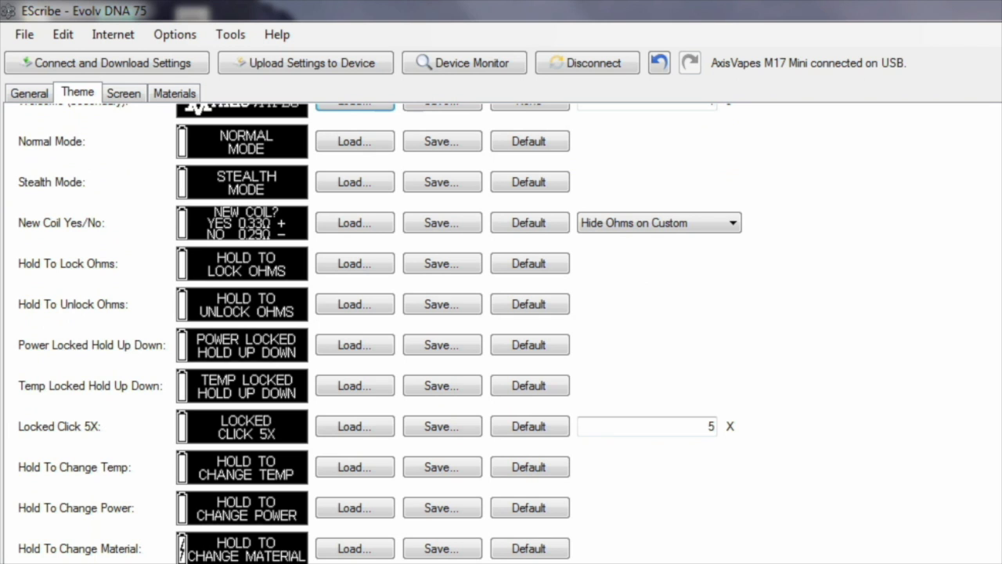
scroll(380, 332, "down", 3)
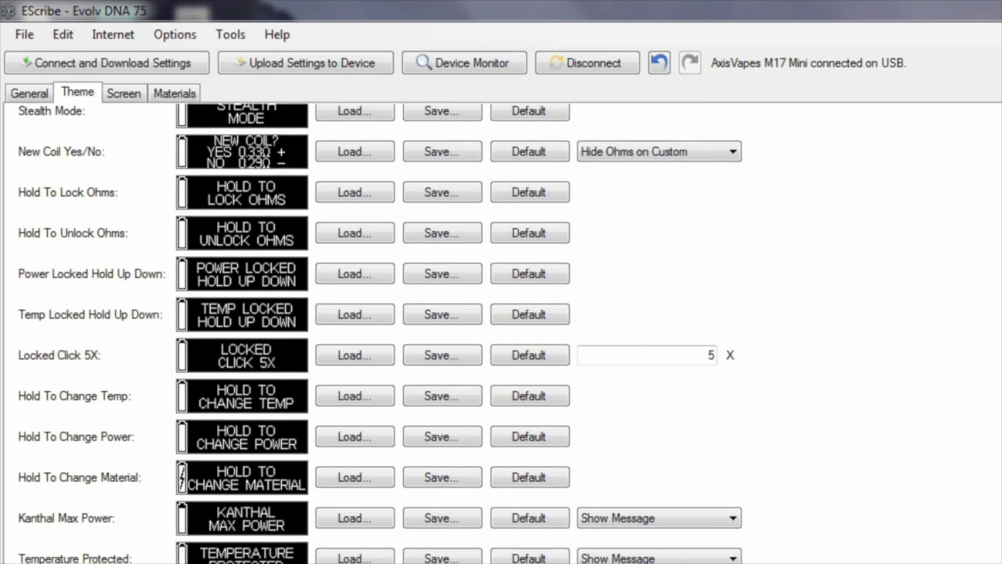
scroll(380, 333, "down", 6)
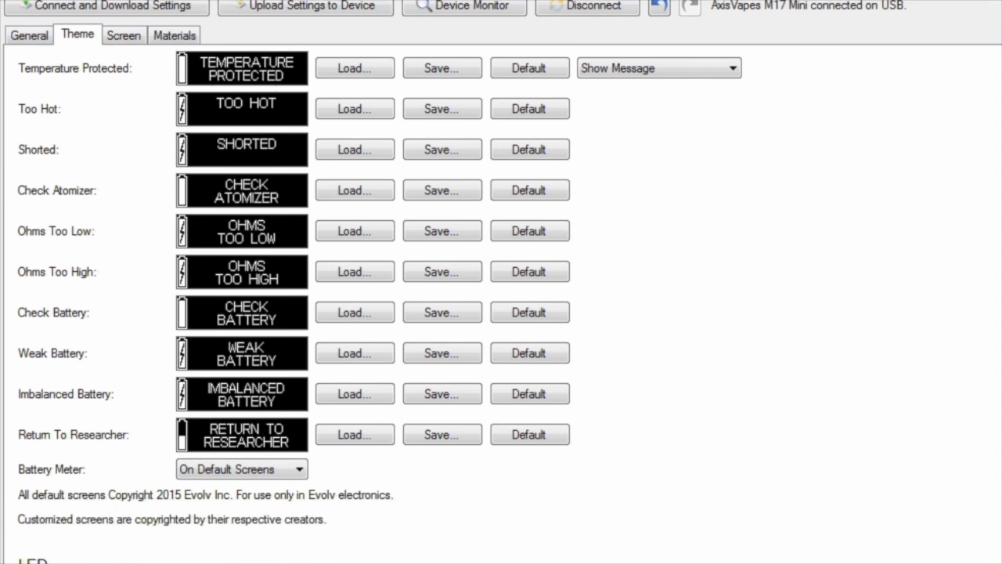
scroll(196, 470, "down", 6)
left_click(198, 519)
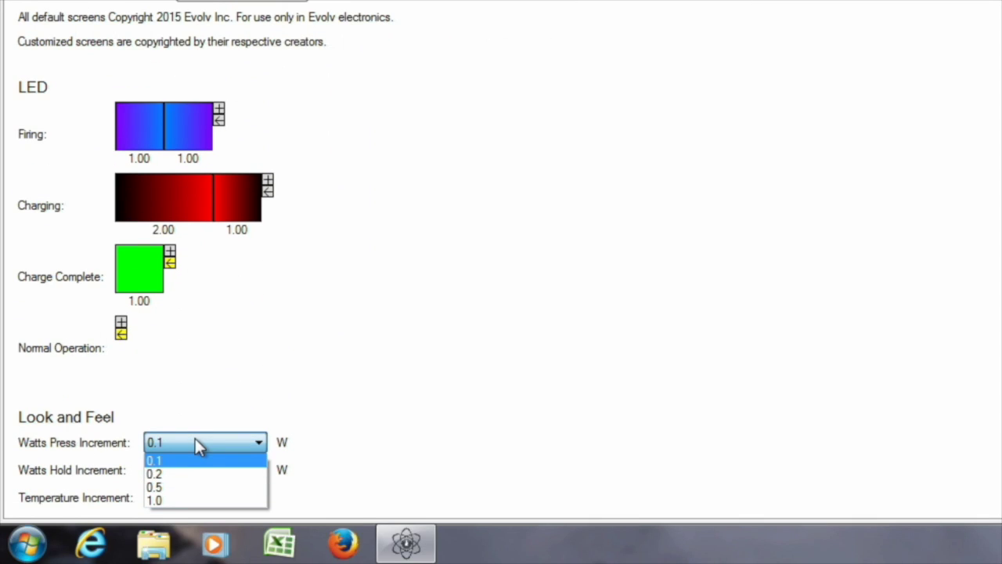
Set Watts Press Increment to 0.5, keeping Watts Hold at 1.0 and temperature step 10 °F / 5 °C
left_click(196, 487)
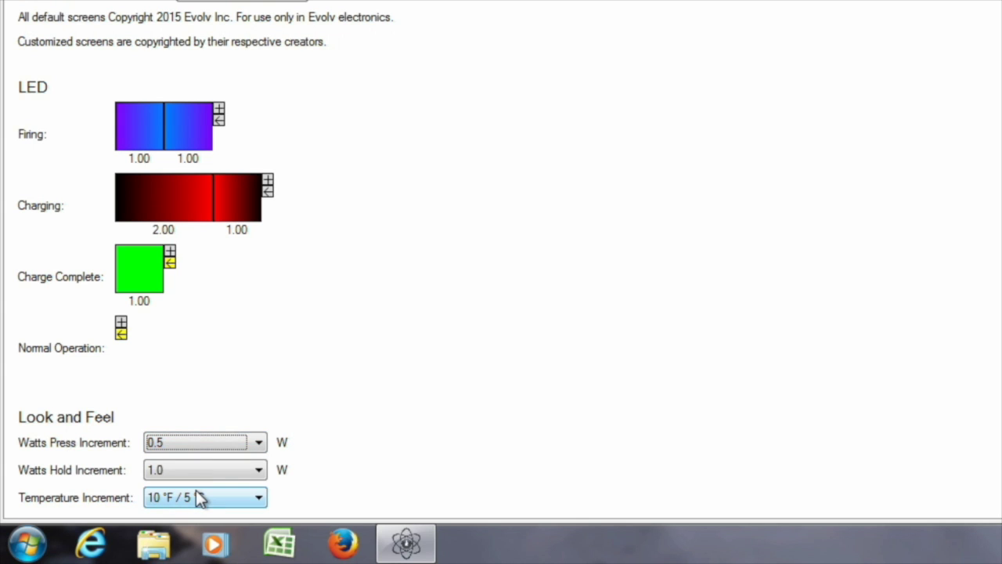
left_click(258, 444)
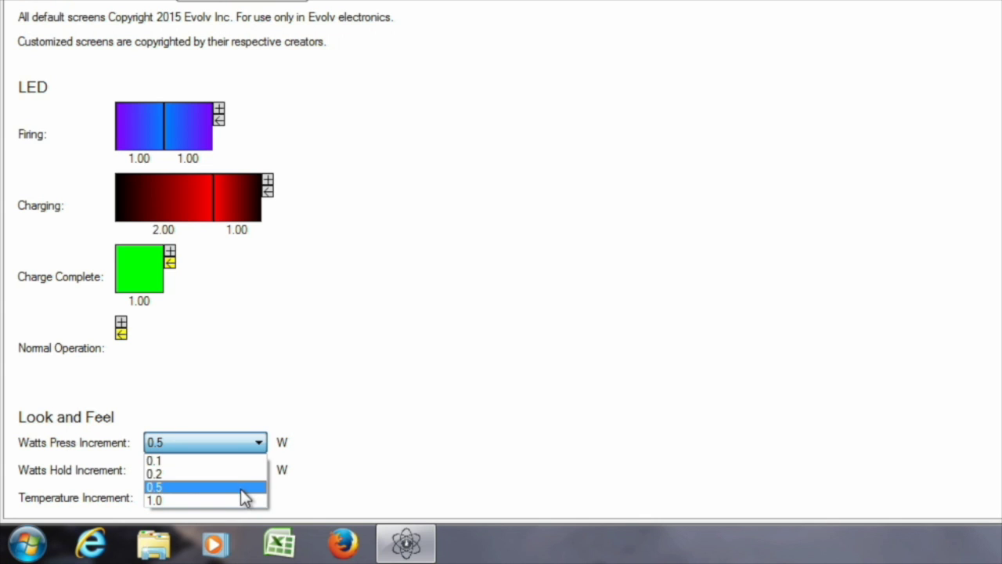
left_click(241, 488)
left_click(253, 472)
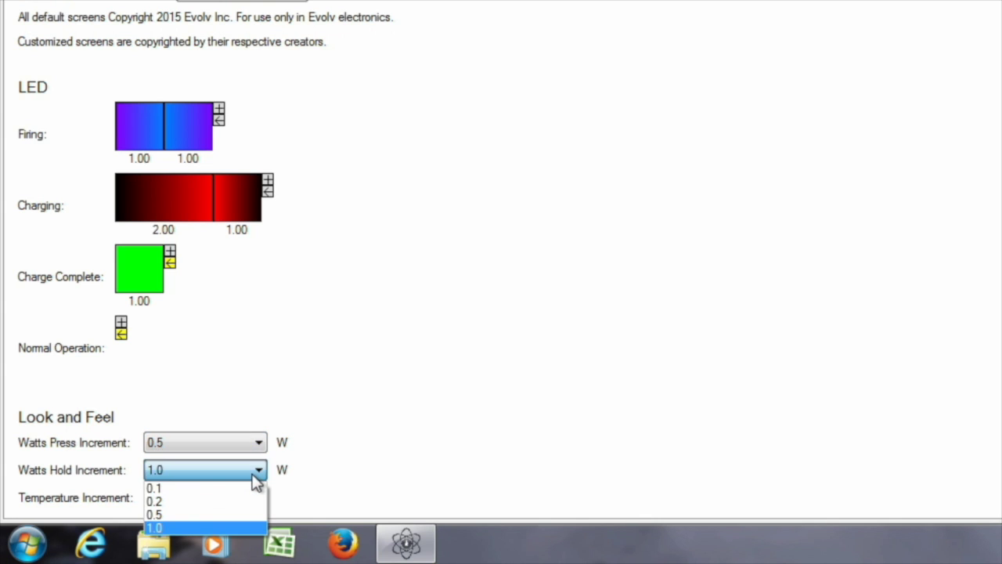
left_click(244, 528)
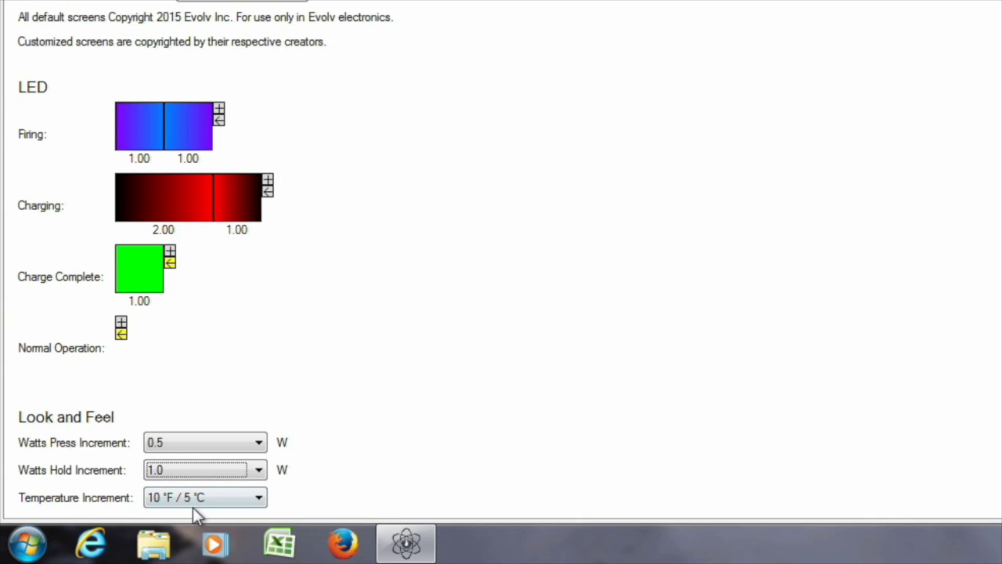
left_click(220, 503)
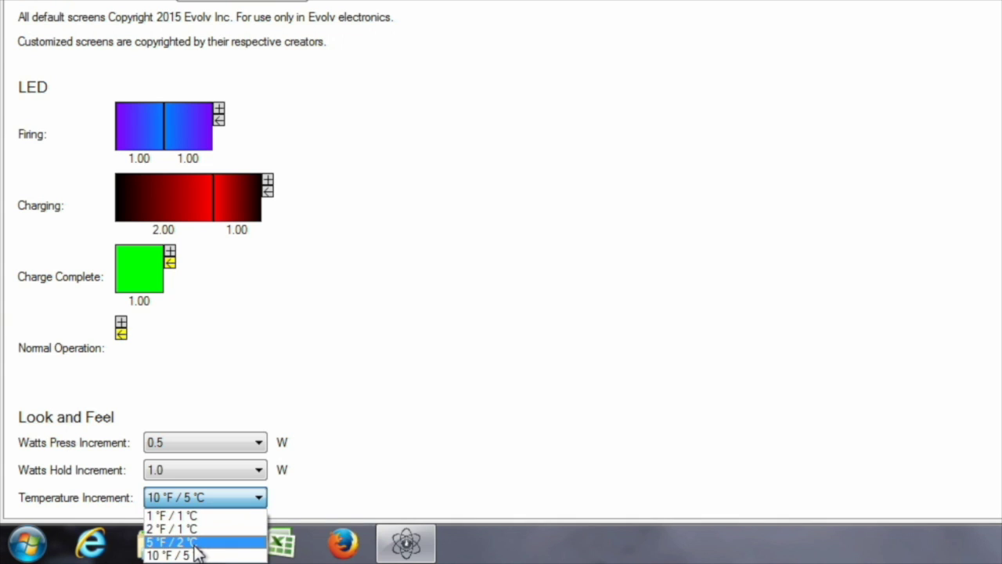
left_click(362, 459)
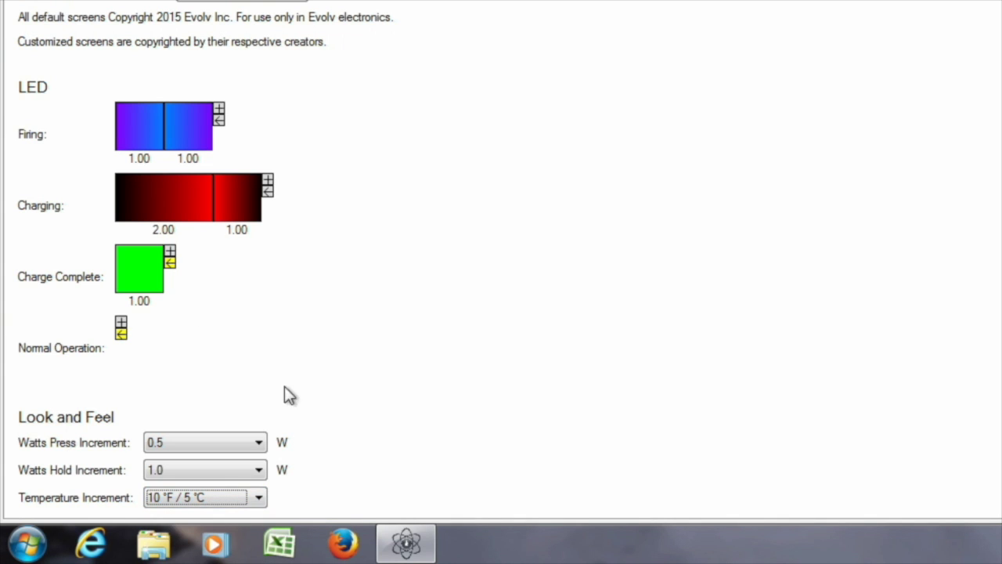
mouse_move(142, 136)
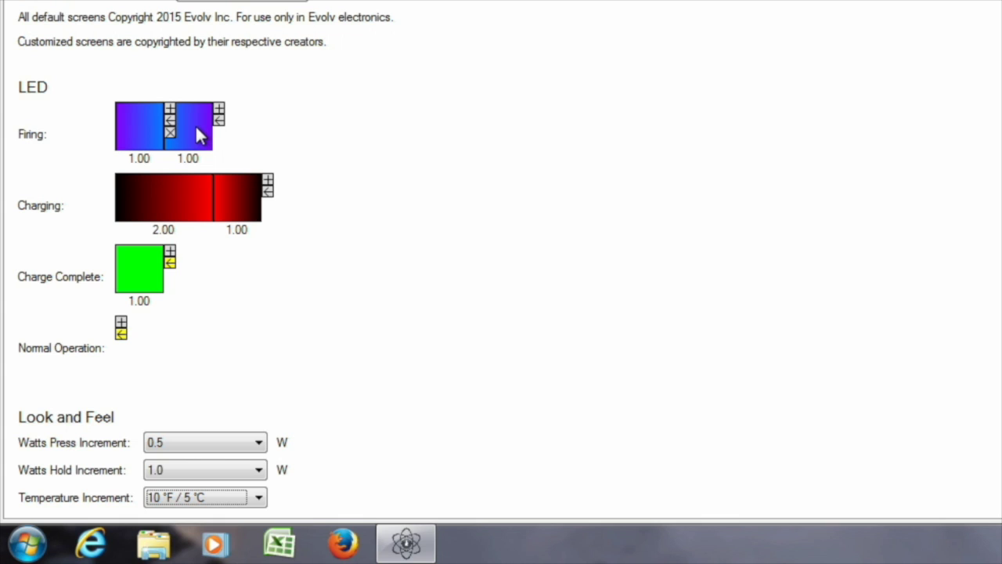
Show the Materials tab listing Nickel 200, SS 316, Titanium 1 and SSV Ti-Wire materials
left_click(174, 93)
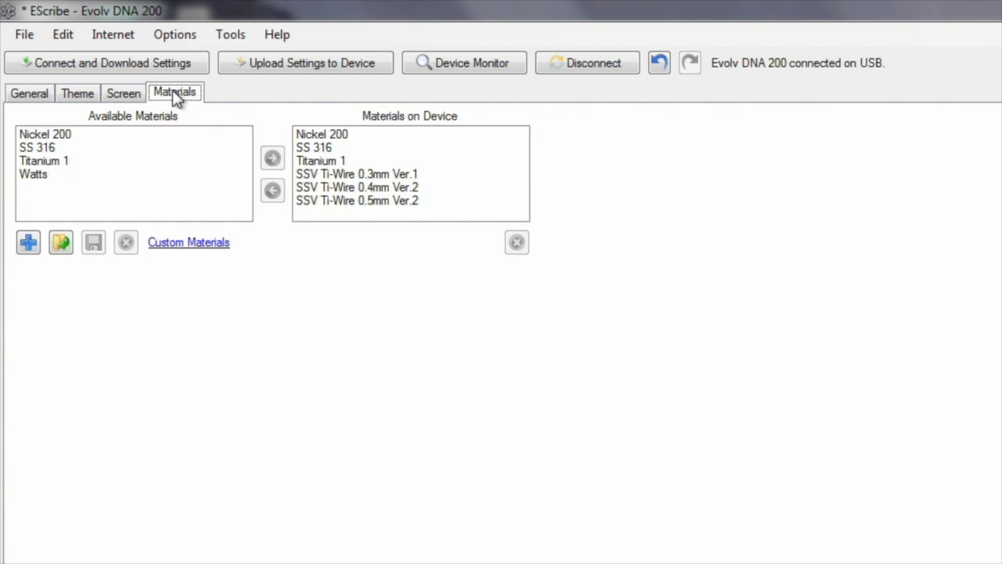
On the Screen tab, keep orientation Right and both first lines as Ohms (Standard)
left_click(118, 96)
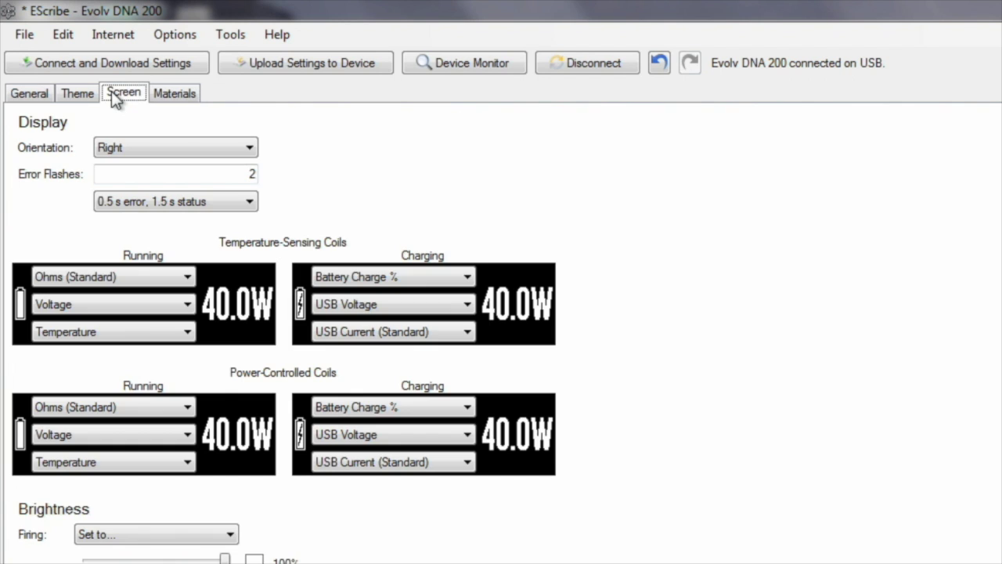
left_click(130, 149)
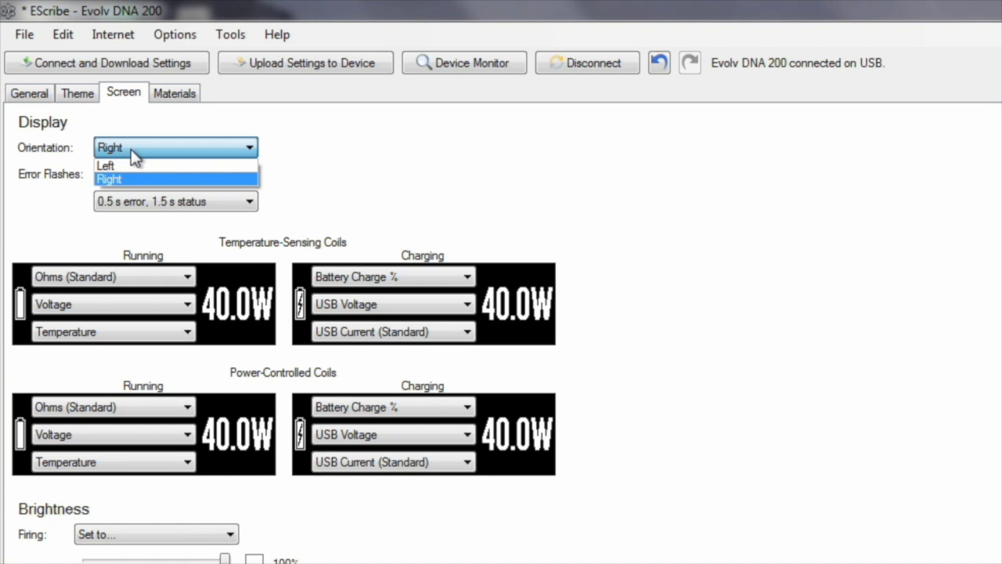
left_click(74, 165)
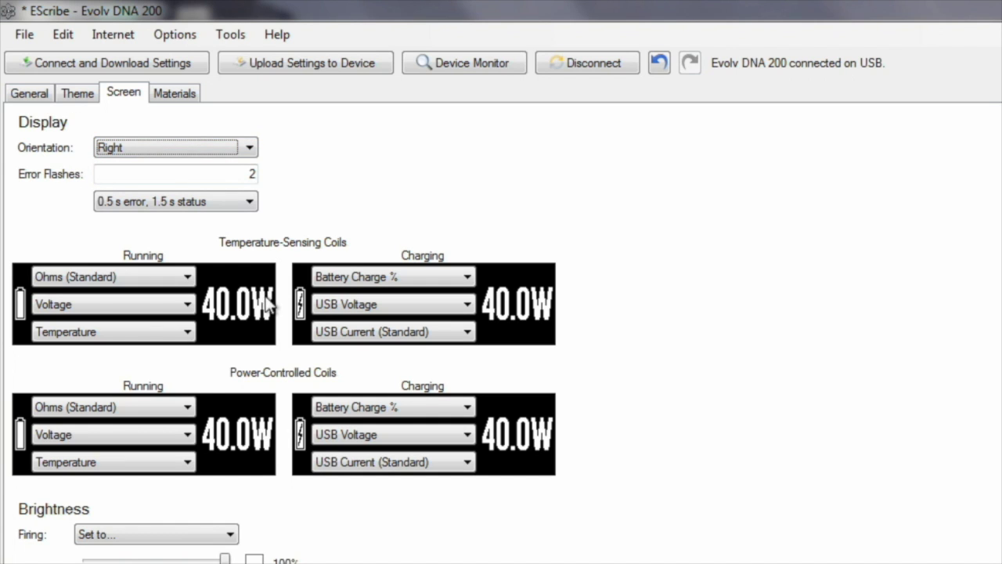
left_click(185, 278)
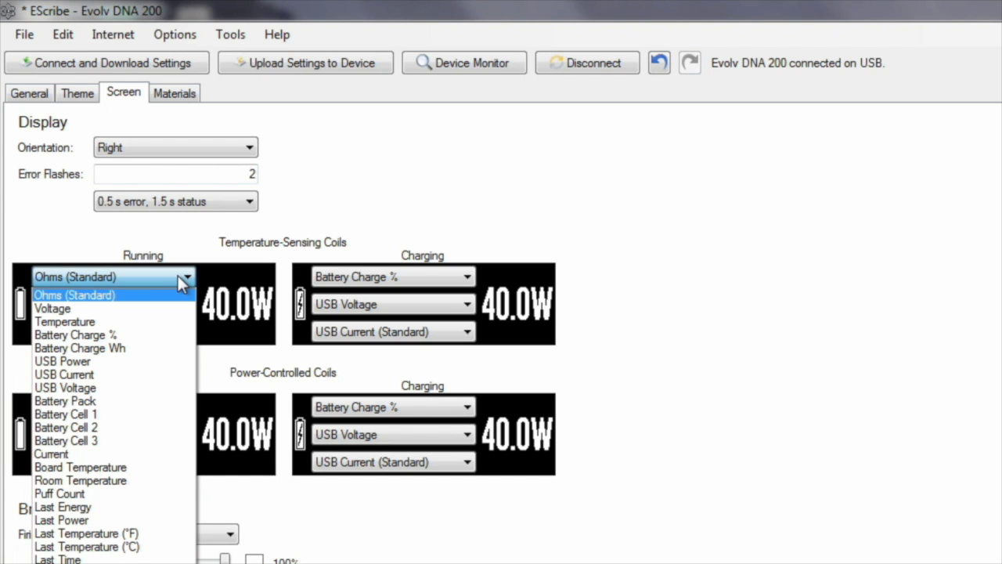
left_click(269, 235)
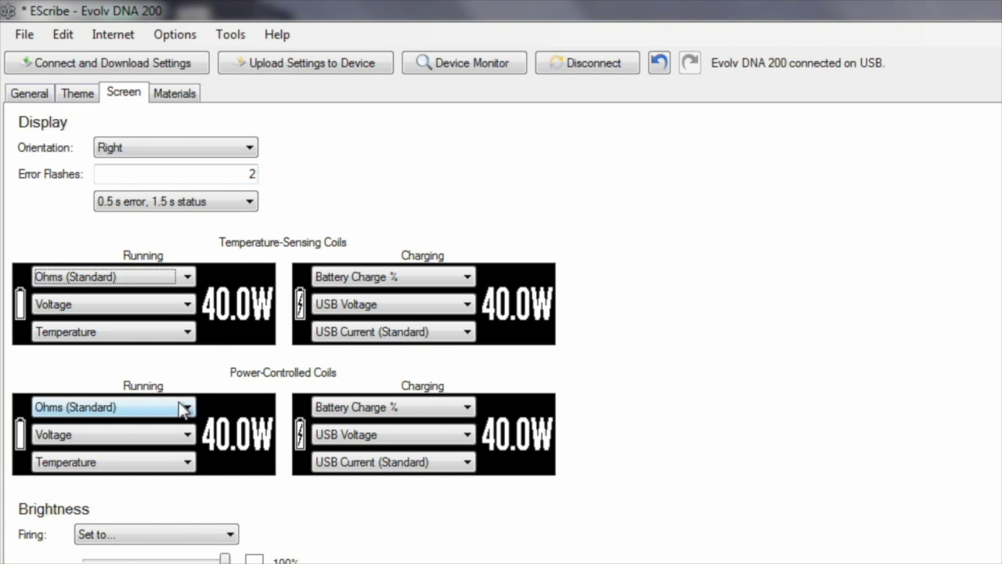
scroll(274, 381, "down", 5)
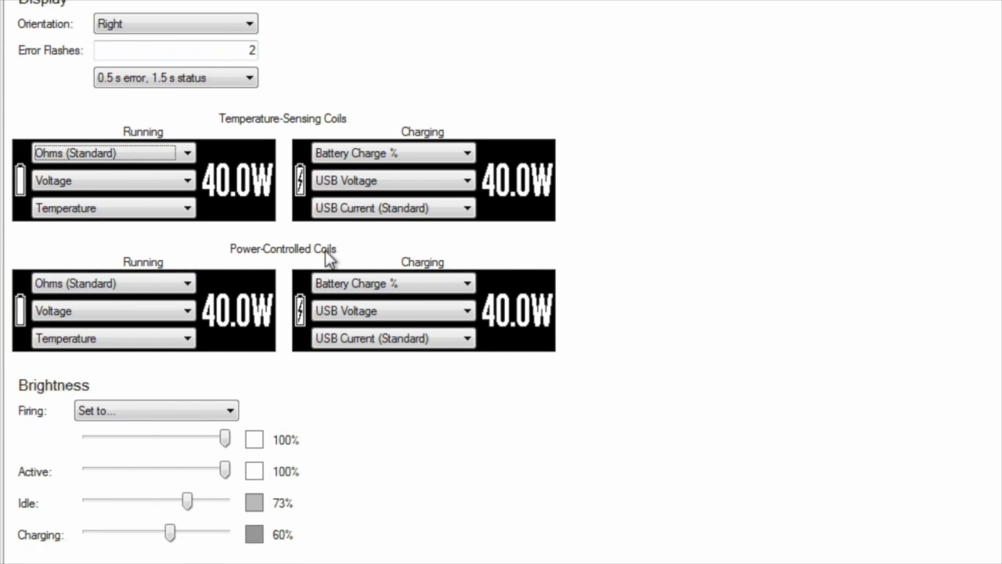
left_click(156, 161)
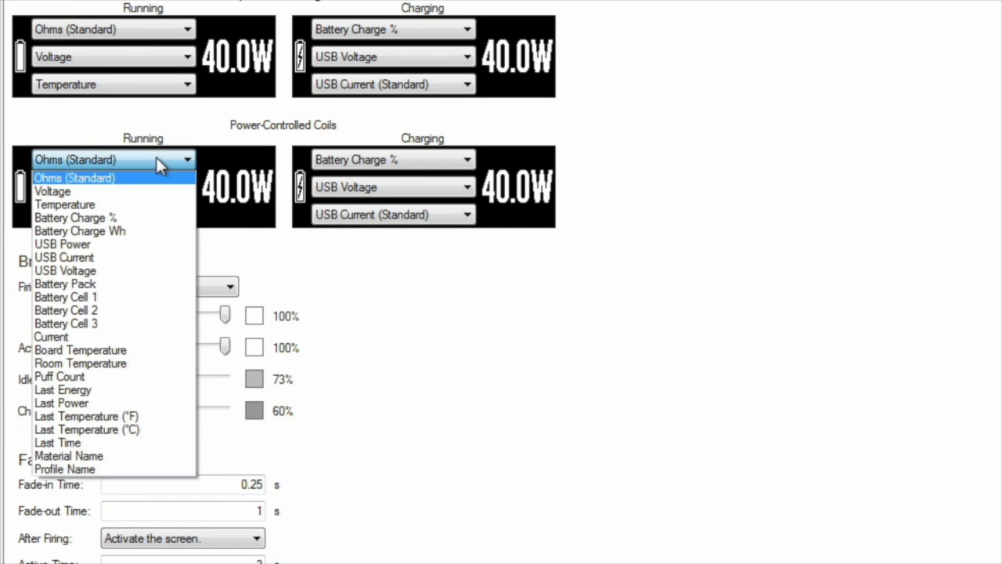
left_click(156, 162)
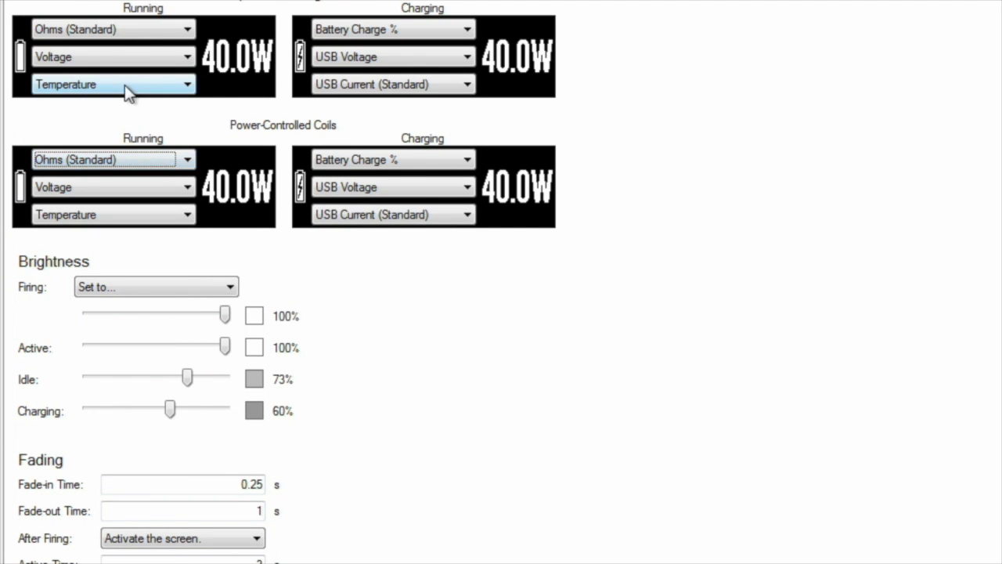
Change the power-controlled running screen's third line from Temperature to Puff Count
left_click(188, 216)
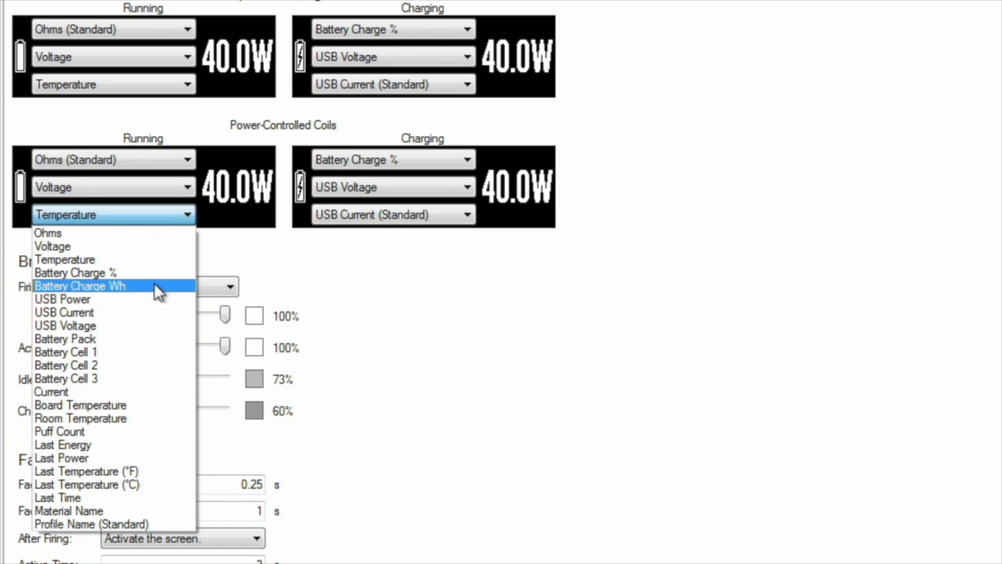
left_click(124, 433)
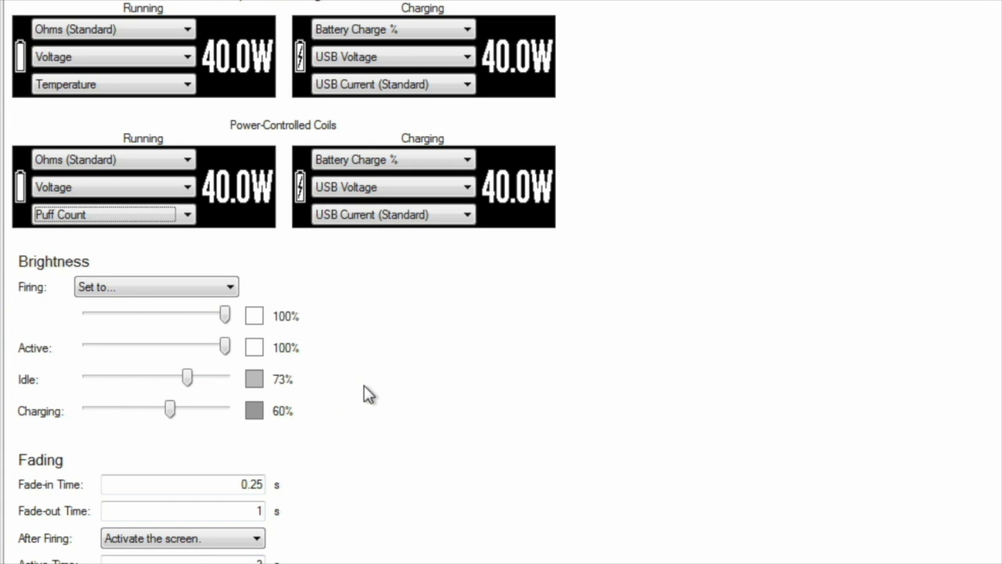
left_click(219, 291)
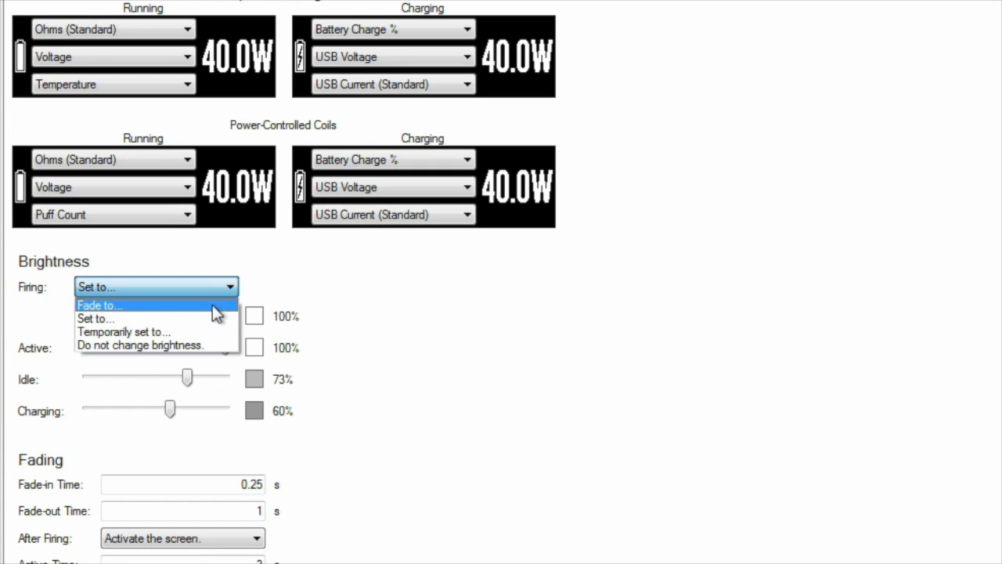
left_click(420, 292)
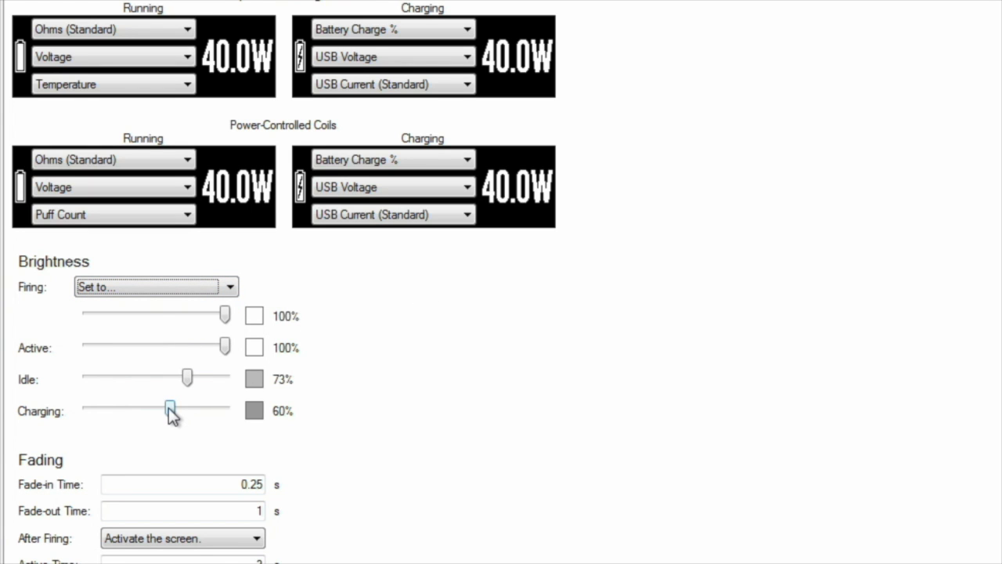
scroll(170, 402, "down", 1)
scroll(170, 401, "down", 4)
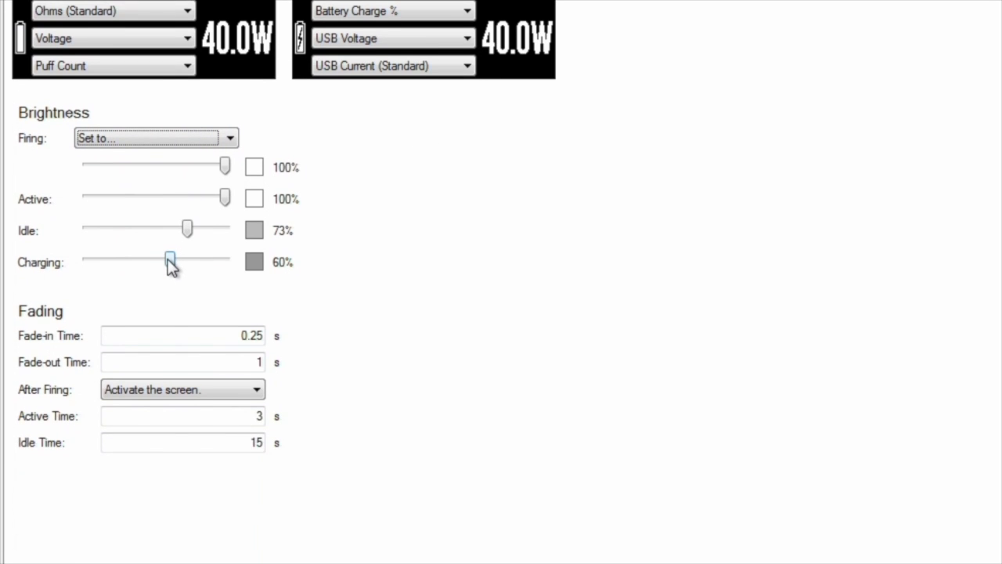
left_click(161, 393)
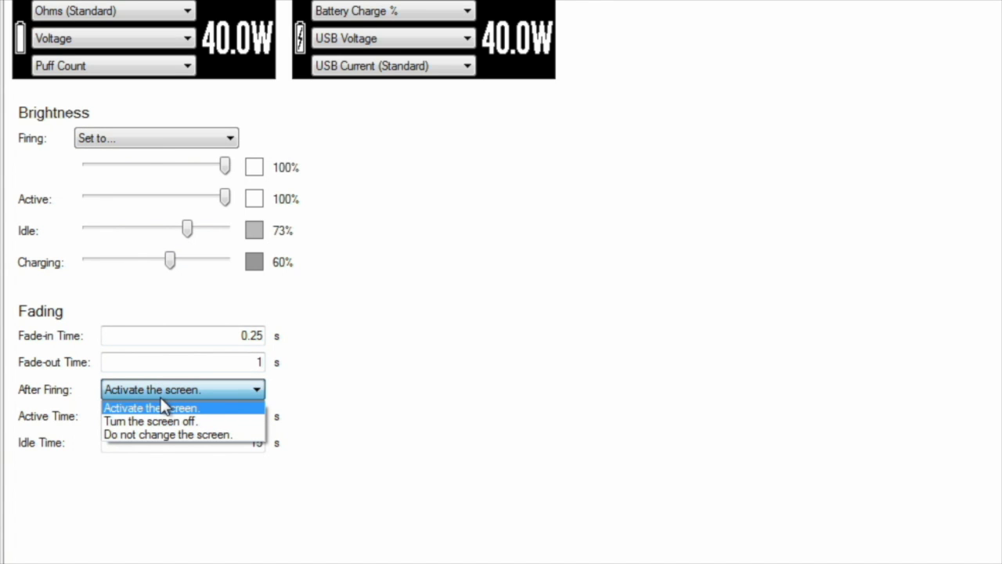
left_click(290, 411)
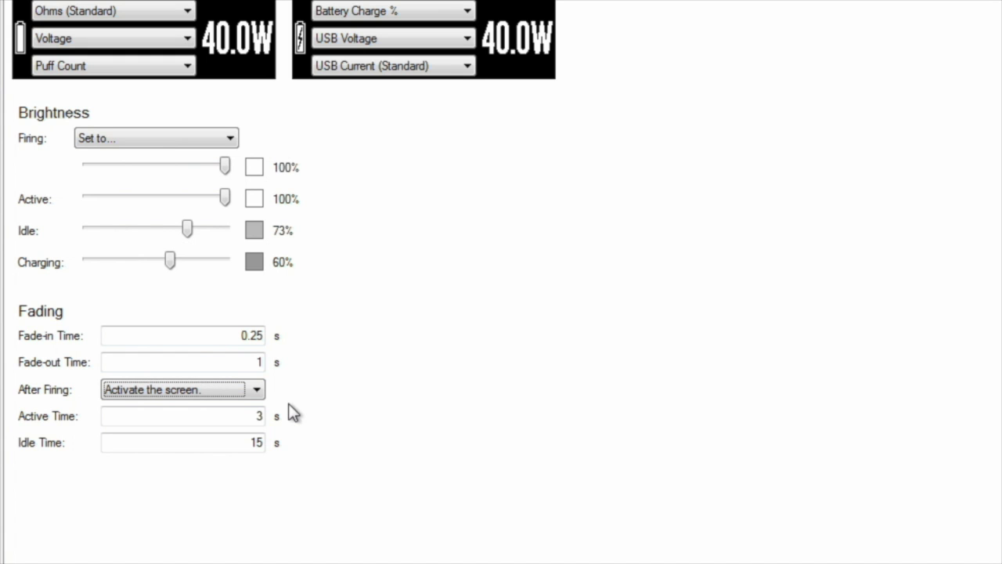
left_click(261, 443)
scroll(273, 421, "up", 5)
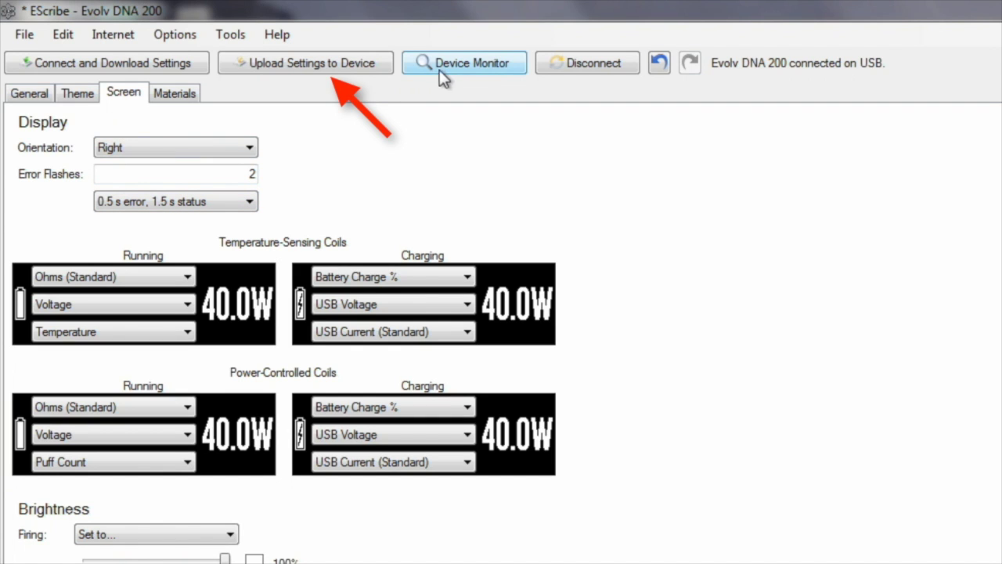
Upload all edited theme, LED, material and screen settings to the Evolv DNA 200
left_click(354, 60)
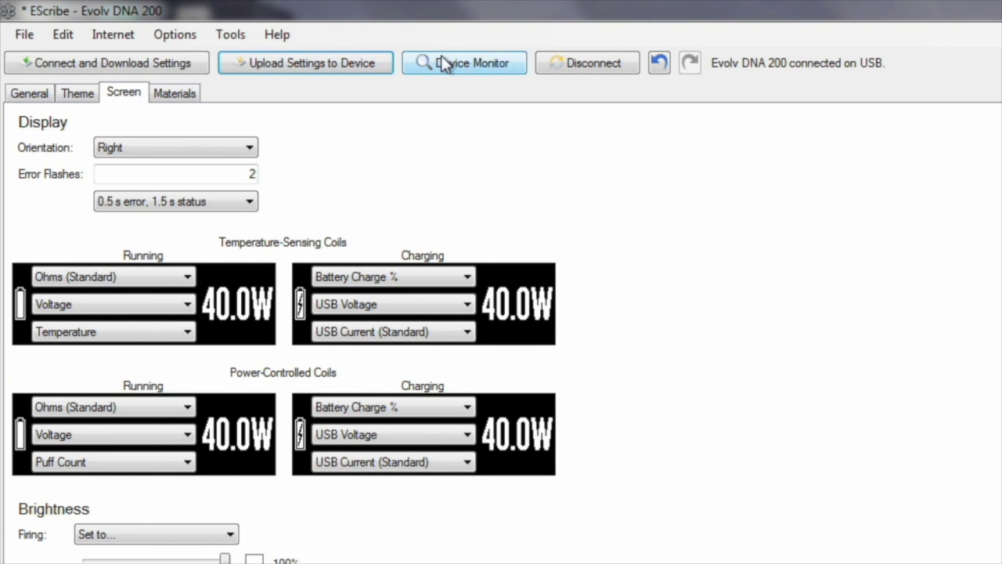
Disconnect the Evolv DNA 200 from EScribe's USB connection
left_click(569, 61)
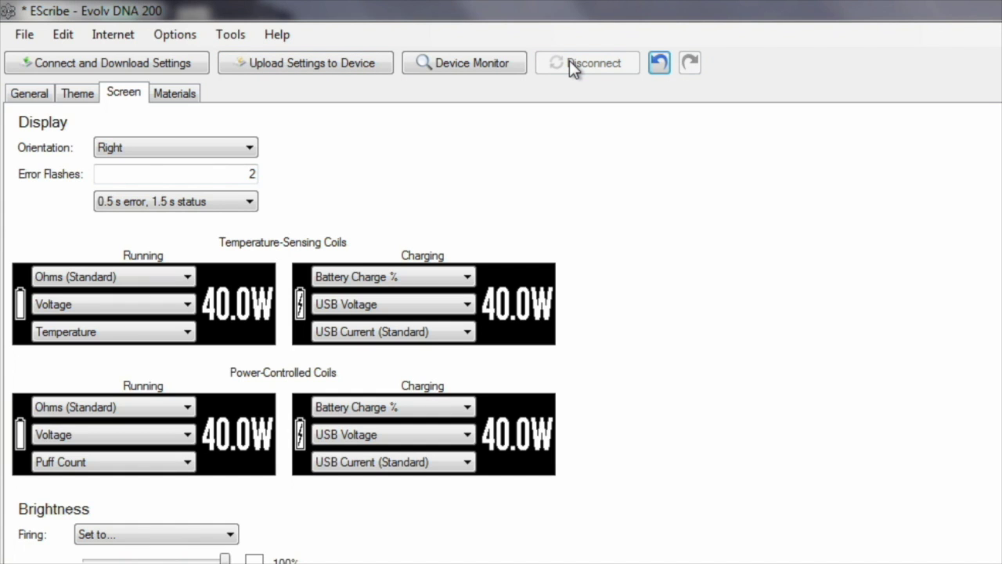